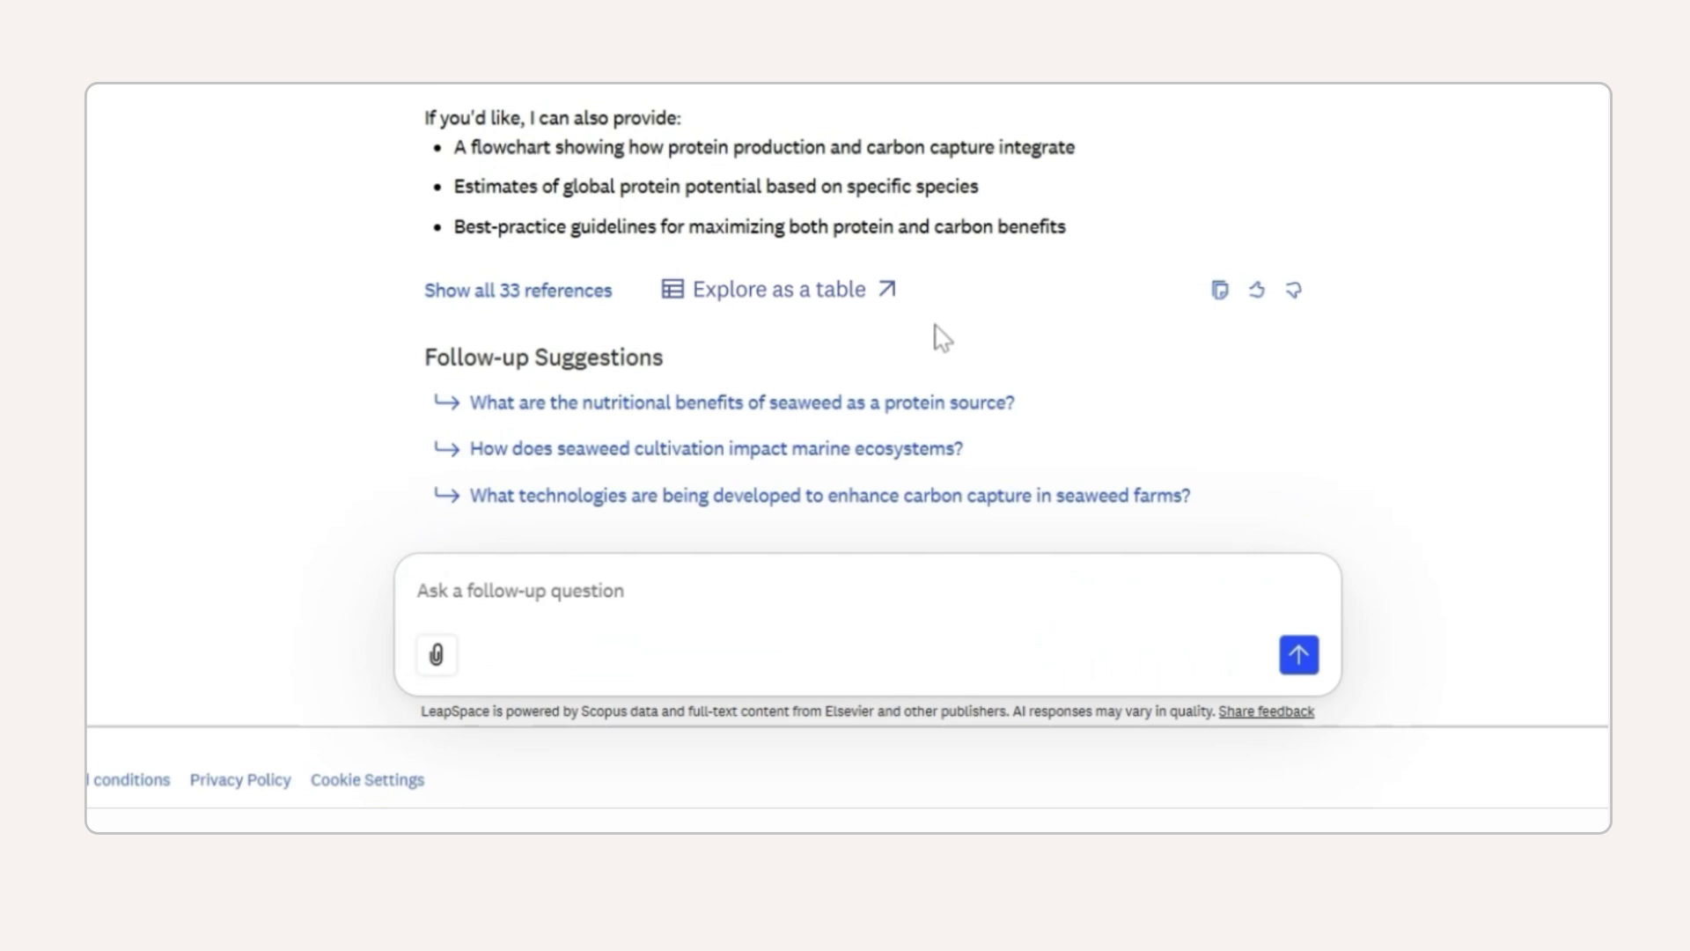
Step: Explore the answer as a table and choose the suggested column Experimental Protocol & Validation Details
{"action": "left_click", "coordinate": [780, 281]}
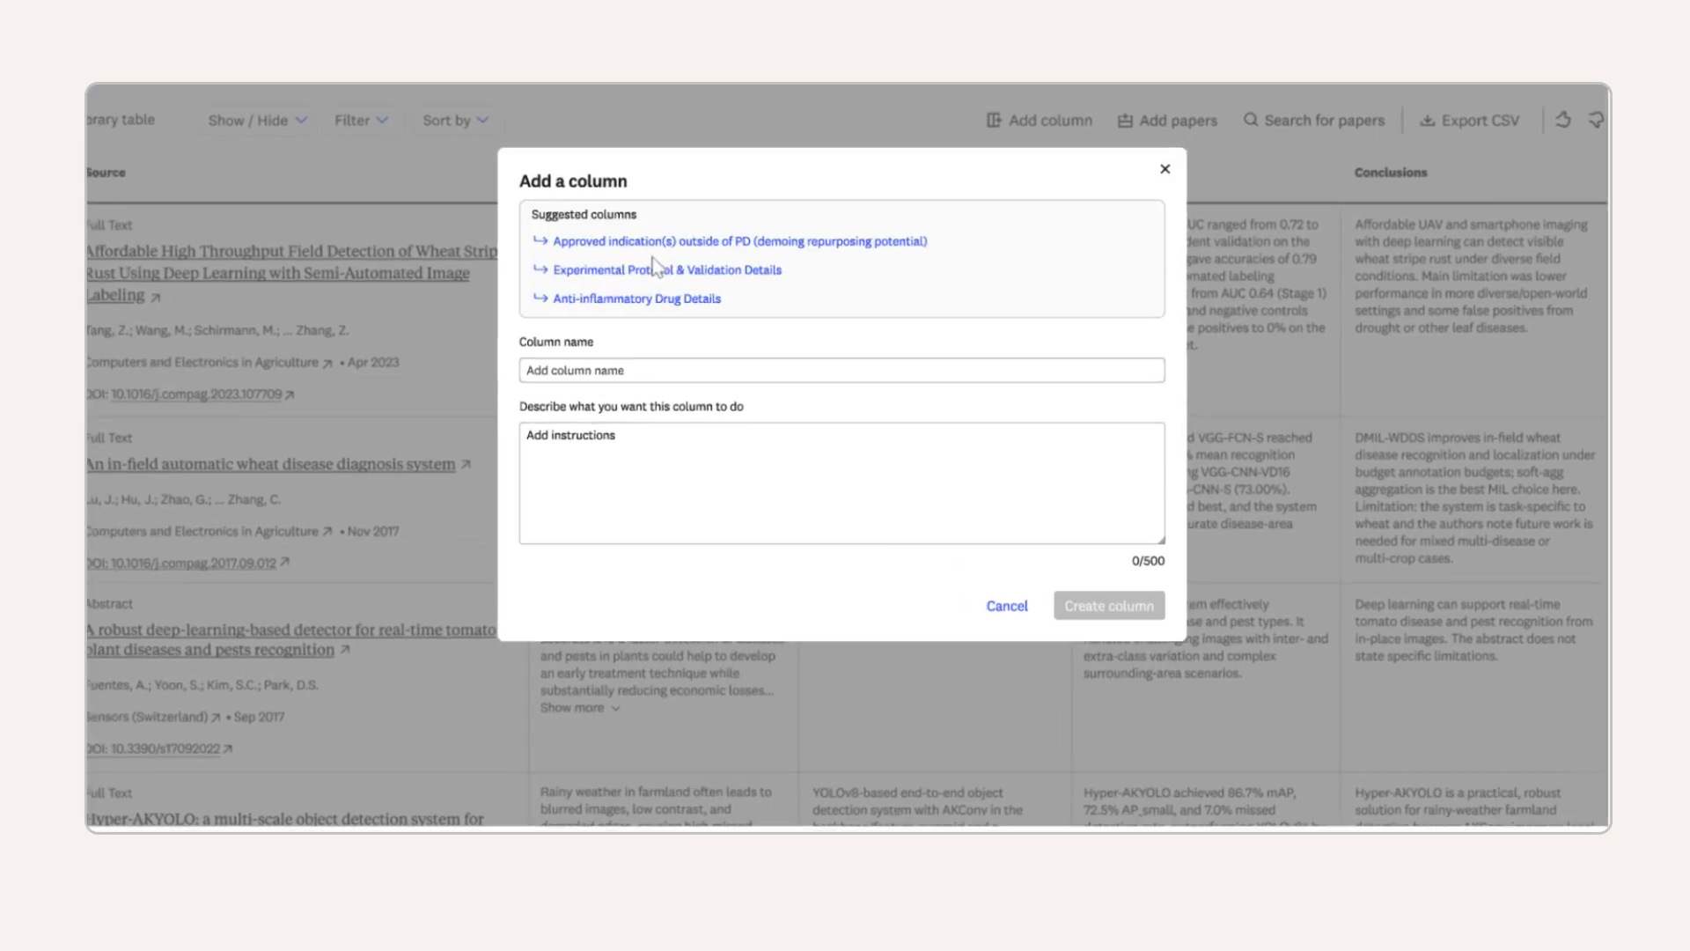
{"action": "left_click", "coordinate": [641, 268]}
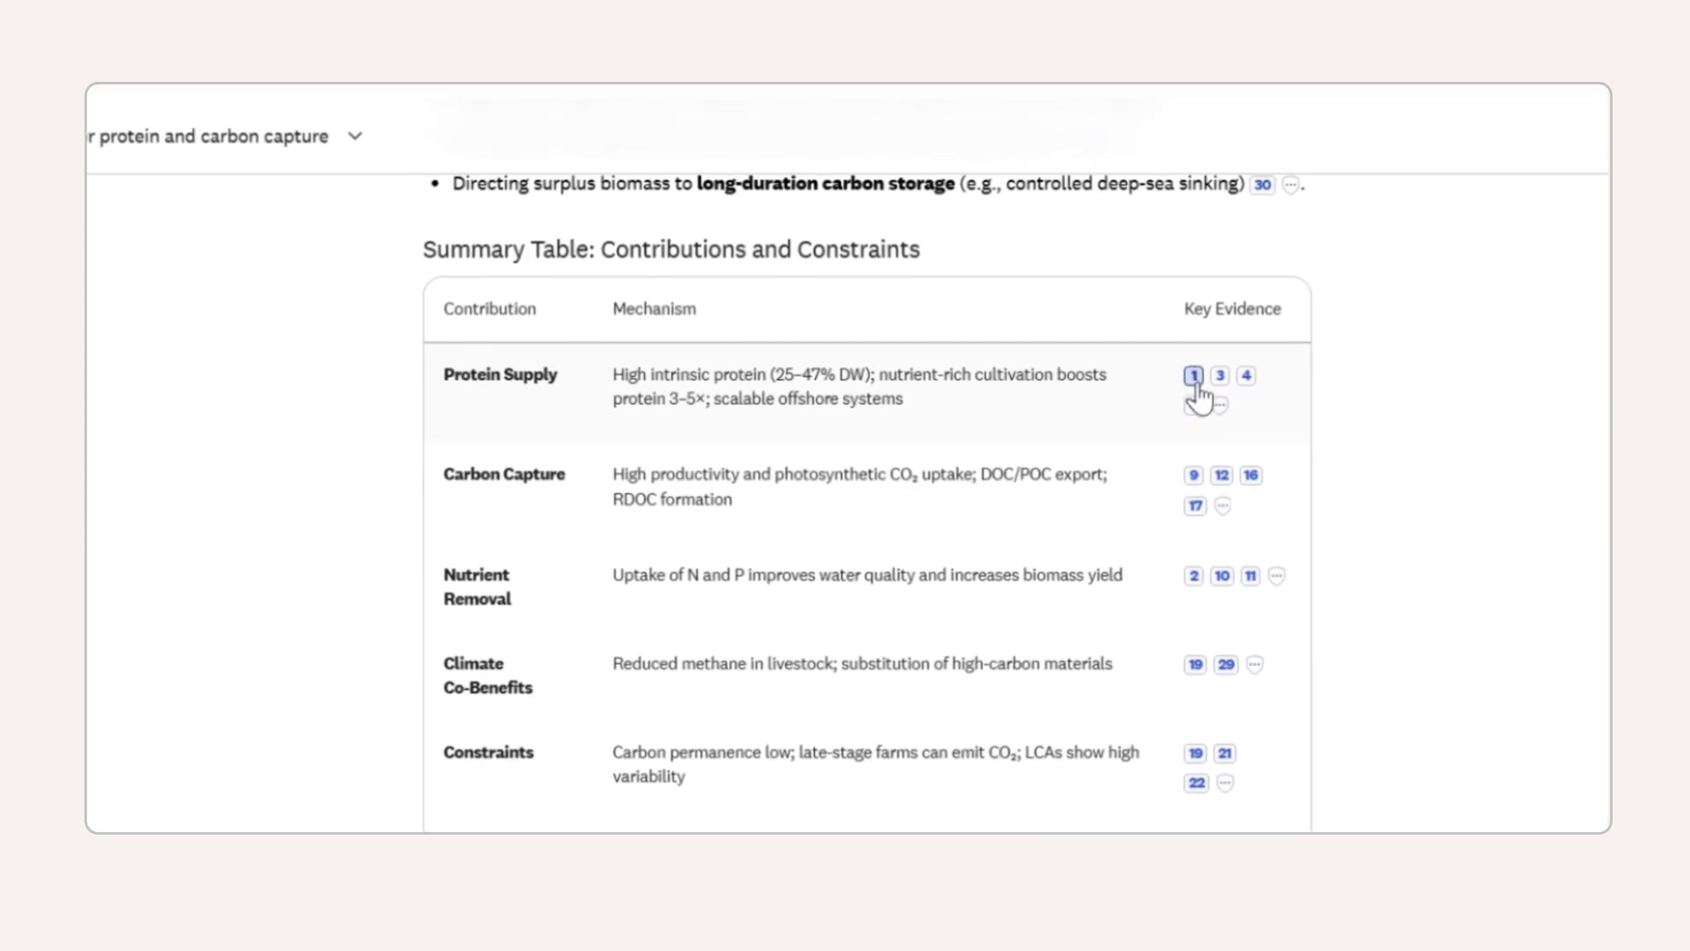
Step: Open the details of reference 1 in the Protein Supply row and view its available export formats
{"action": "left_click", "coordinate": [1194, 376]}
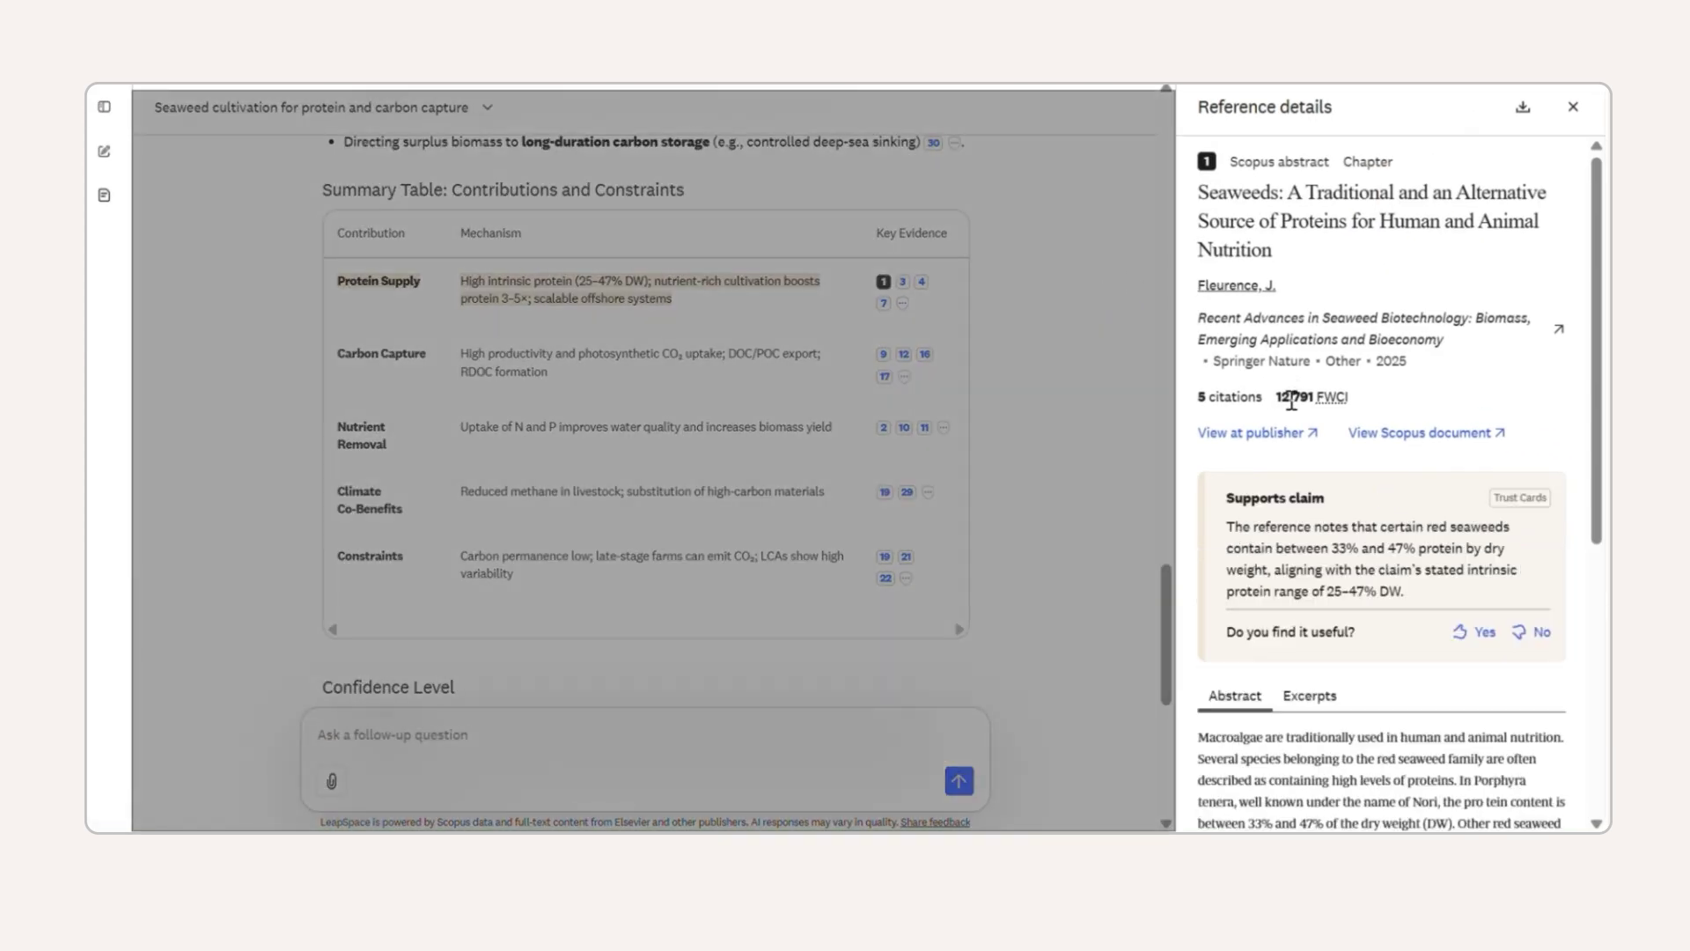
{"action": "left_click", "coordinate": [1518, 109]}
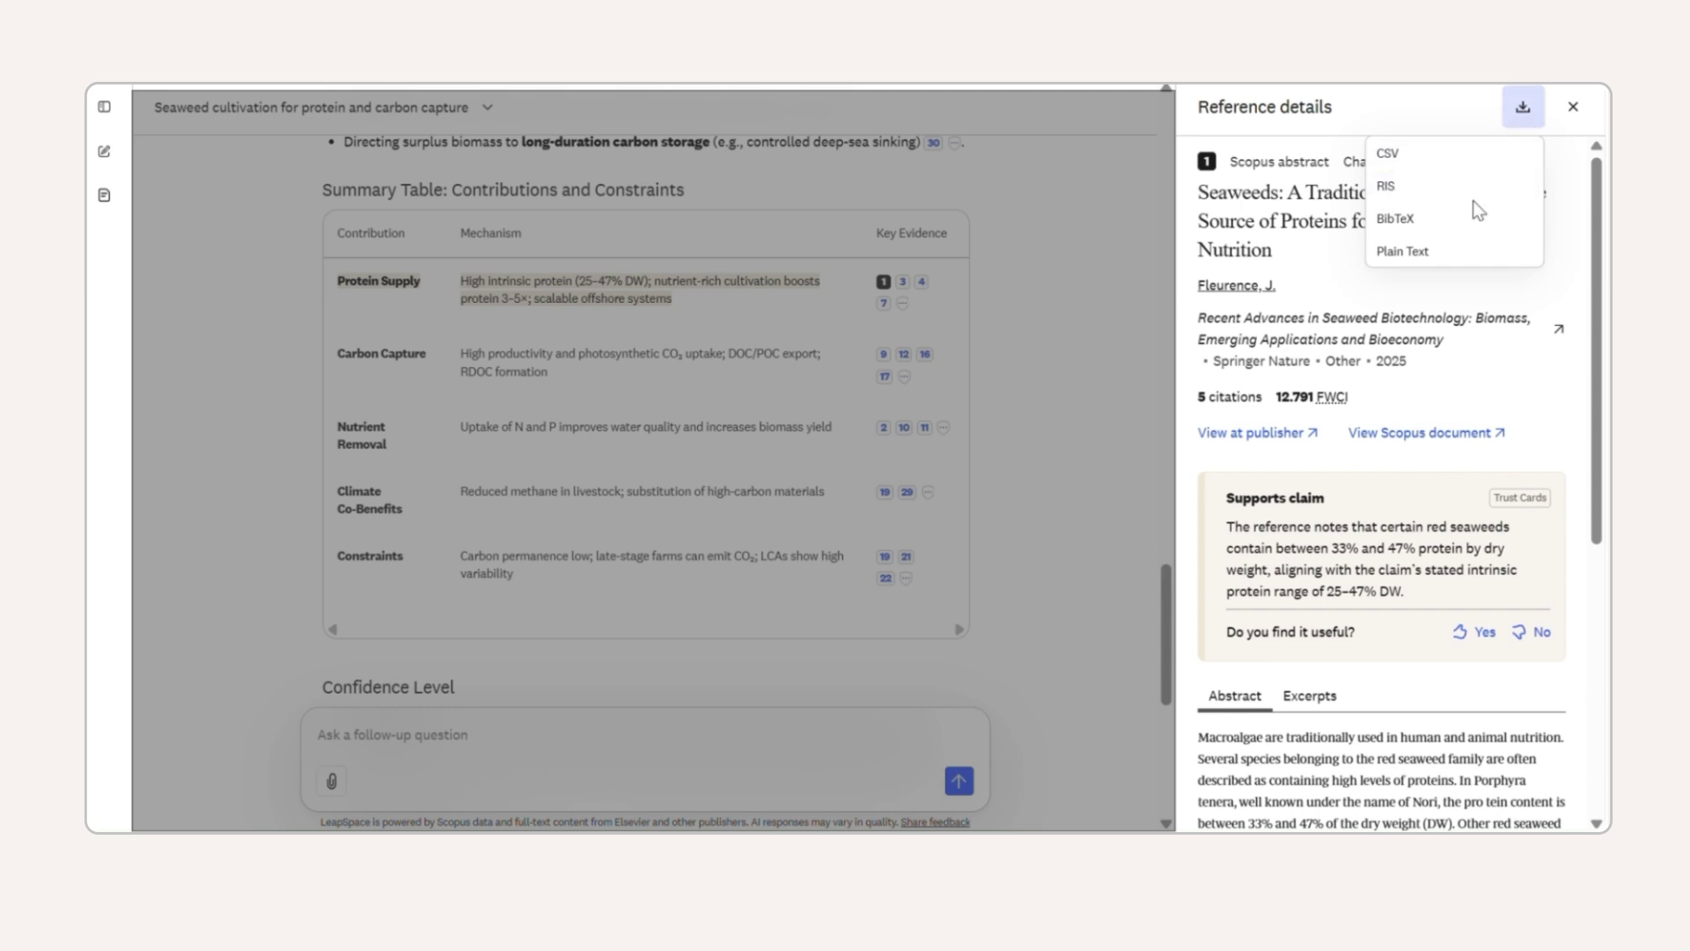
{"action": "left_click", "coordinate": [1523, 121]}
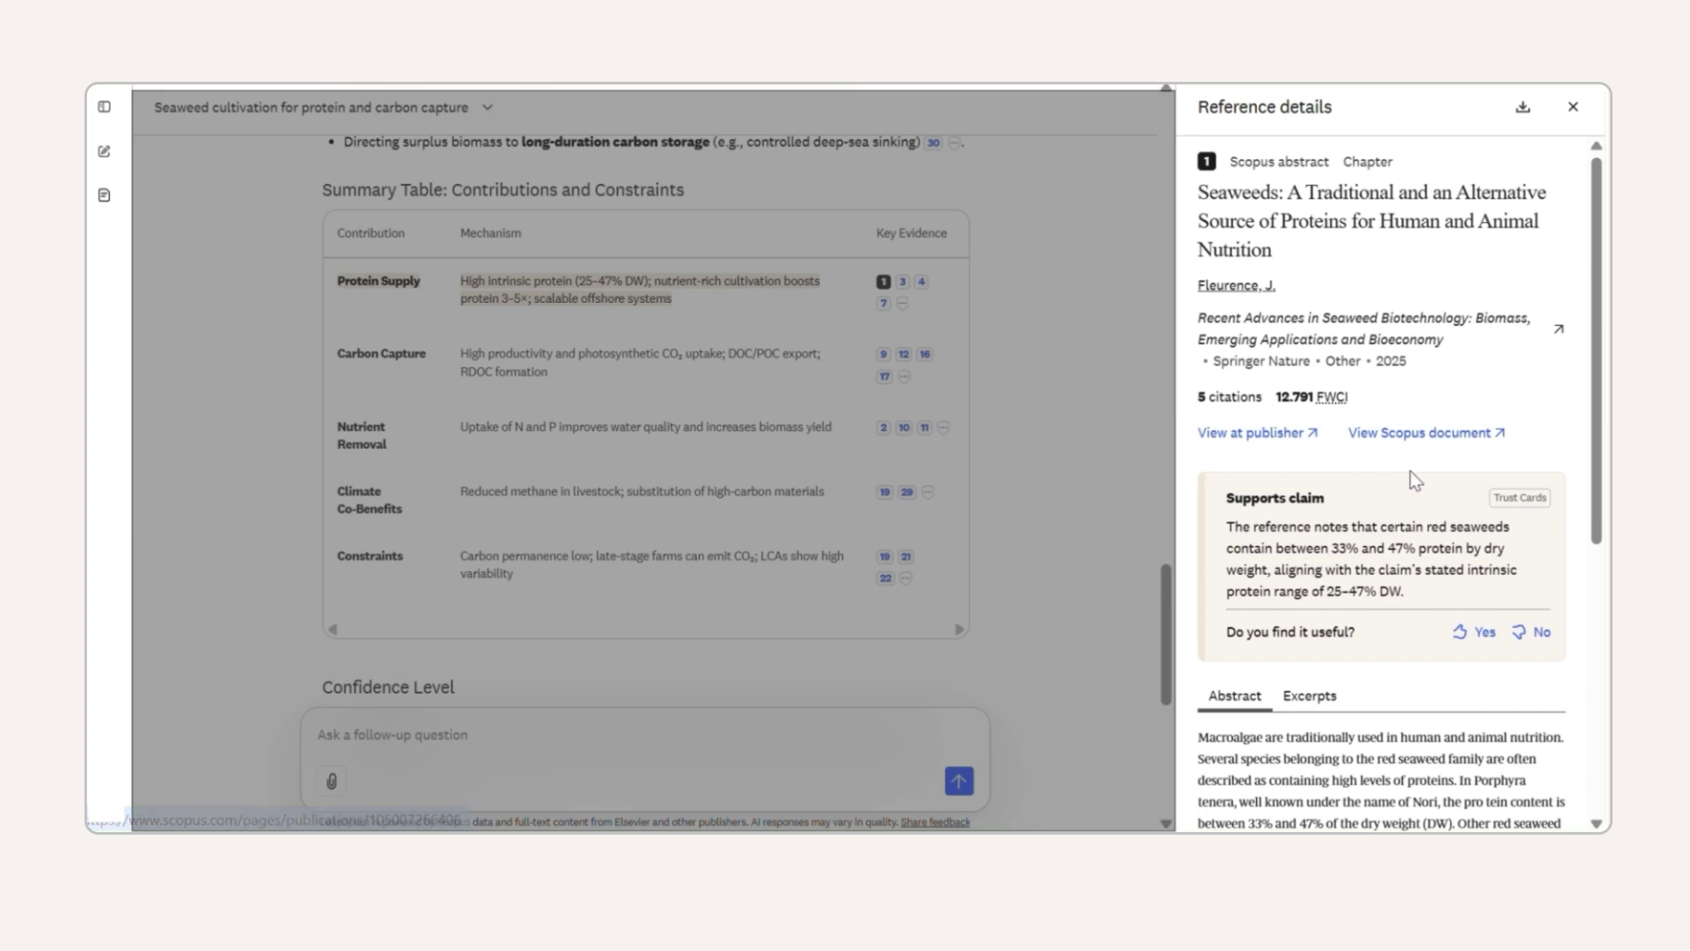
Step: Review the reference's abstract and the excerpts backing the protein claim, and return to the answer
{"action": "scroll", "coordinate": [1329, 626], "scroll_direction": "down", "scroll_amount": 1}
{"action": "scroll", "coordinate": [1329, 636], "scroll_direction": "down", "scroll_amount": 3}
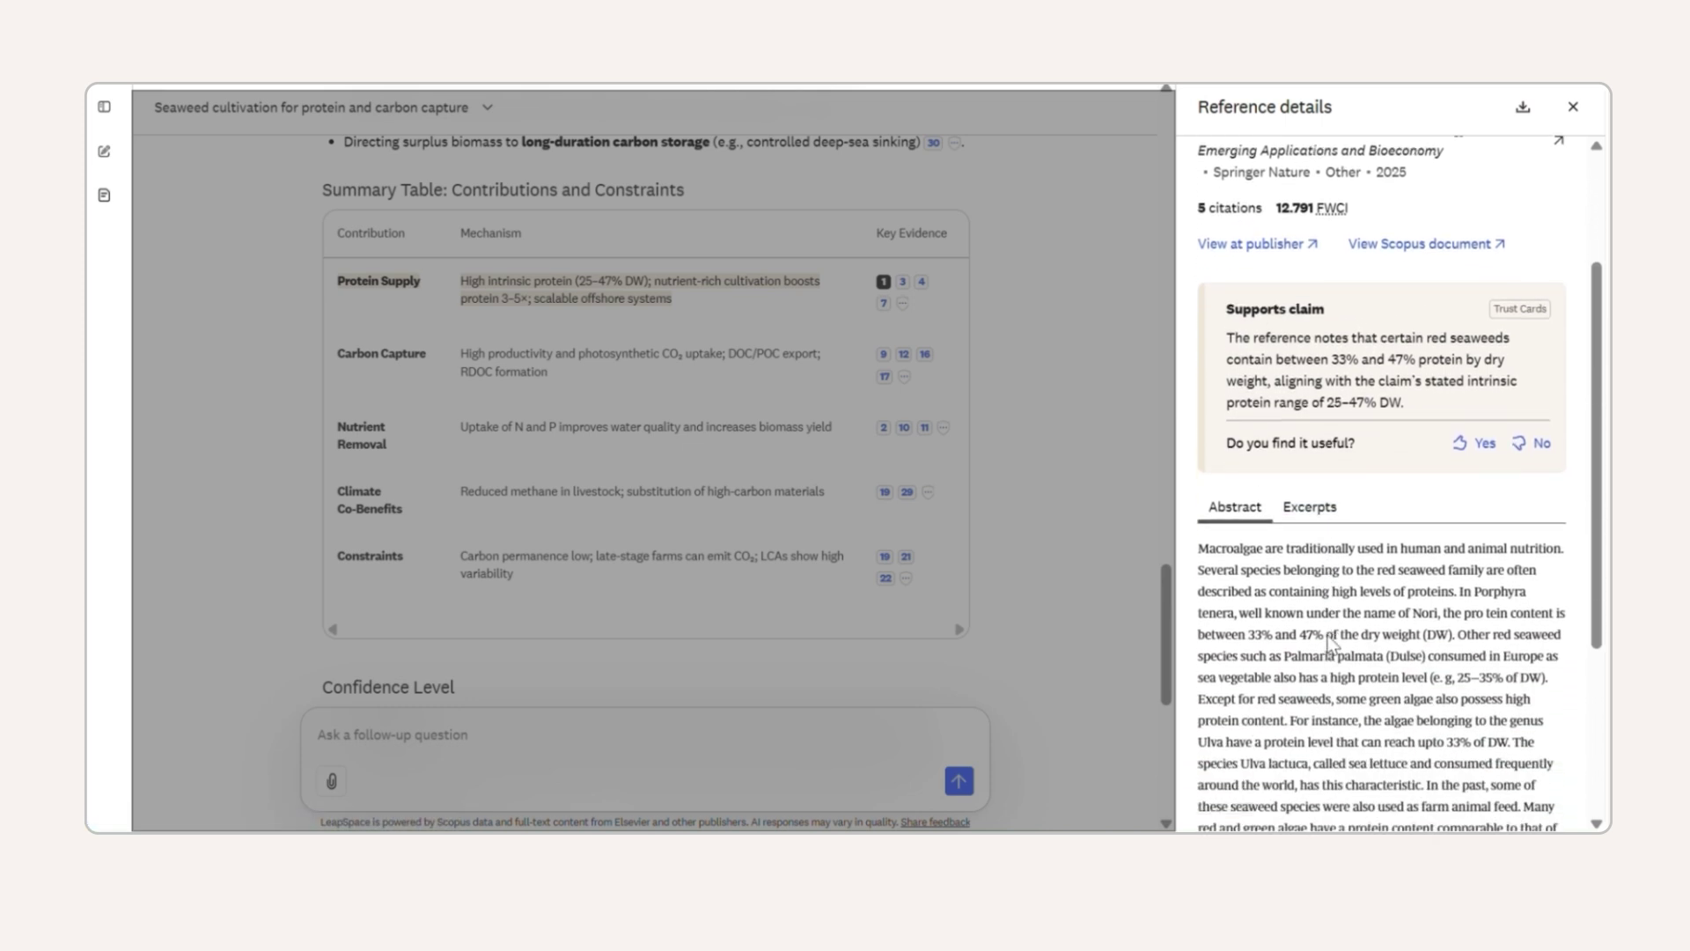
{"action": "scroll", "coordinate": [1329, 643], "scroll_direction": "down", "scroll_amount": 5}
{"action": "left_click", "coordinate": [1318, 227]}
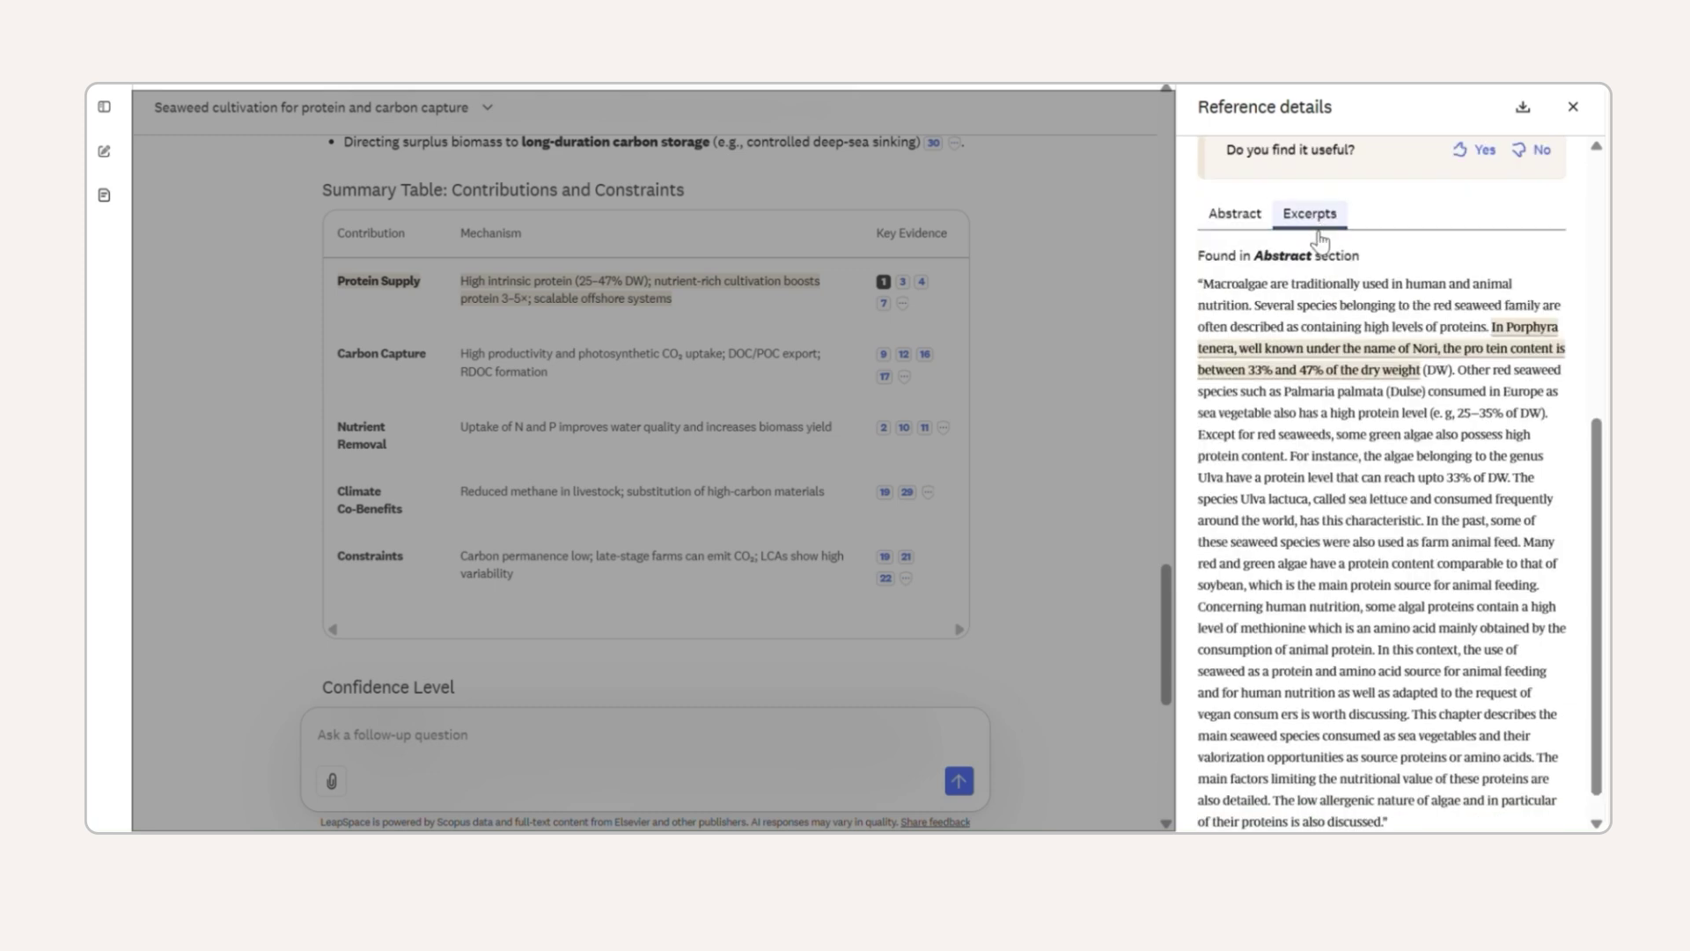
{"action": "scroll", "coordinate": [1331, 392], "scroll_direction": "down", "scroll_amount": 1}
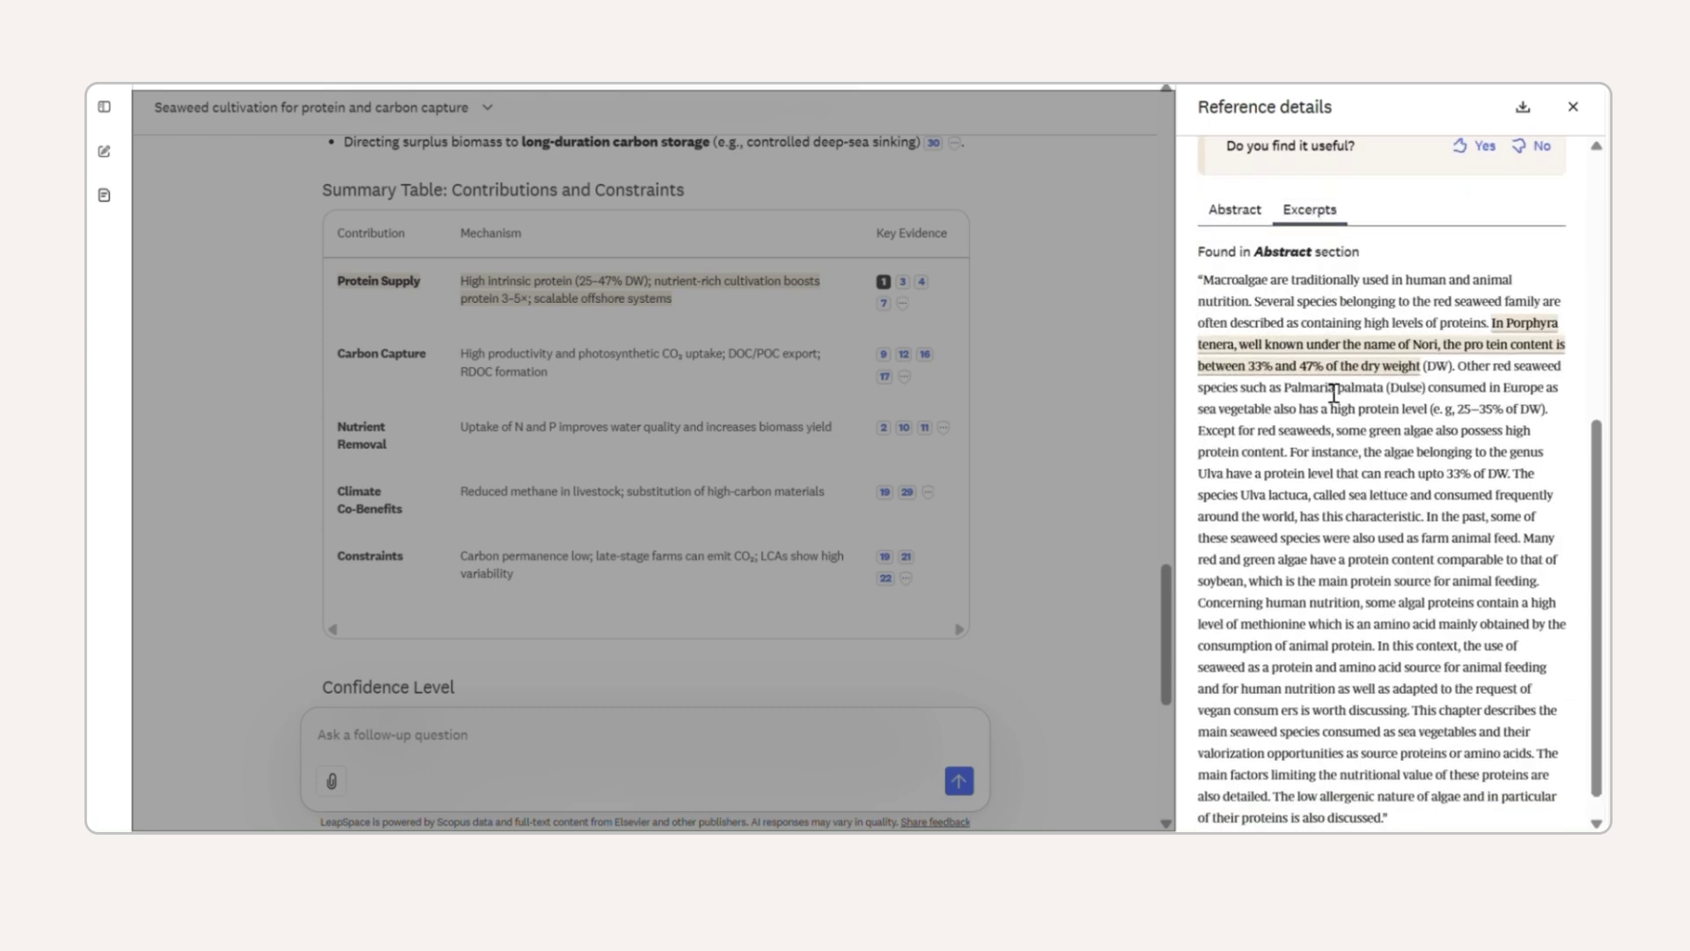
{"action": "scroll", "coordinate": [1334, 393], "scroll_direction": "up", "scroll_amount": 7}
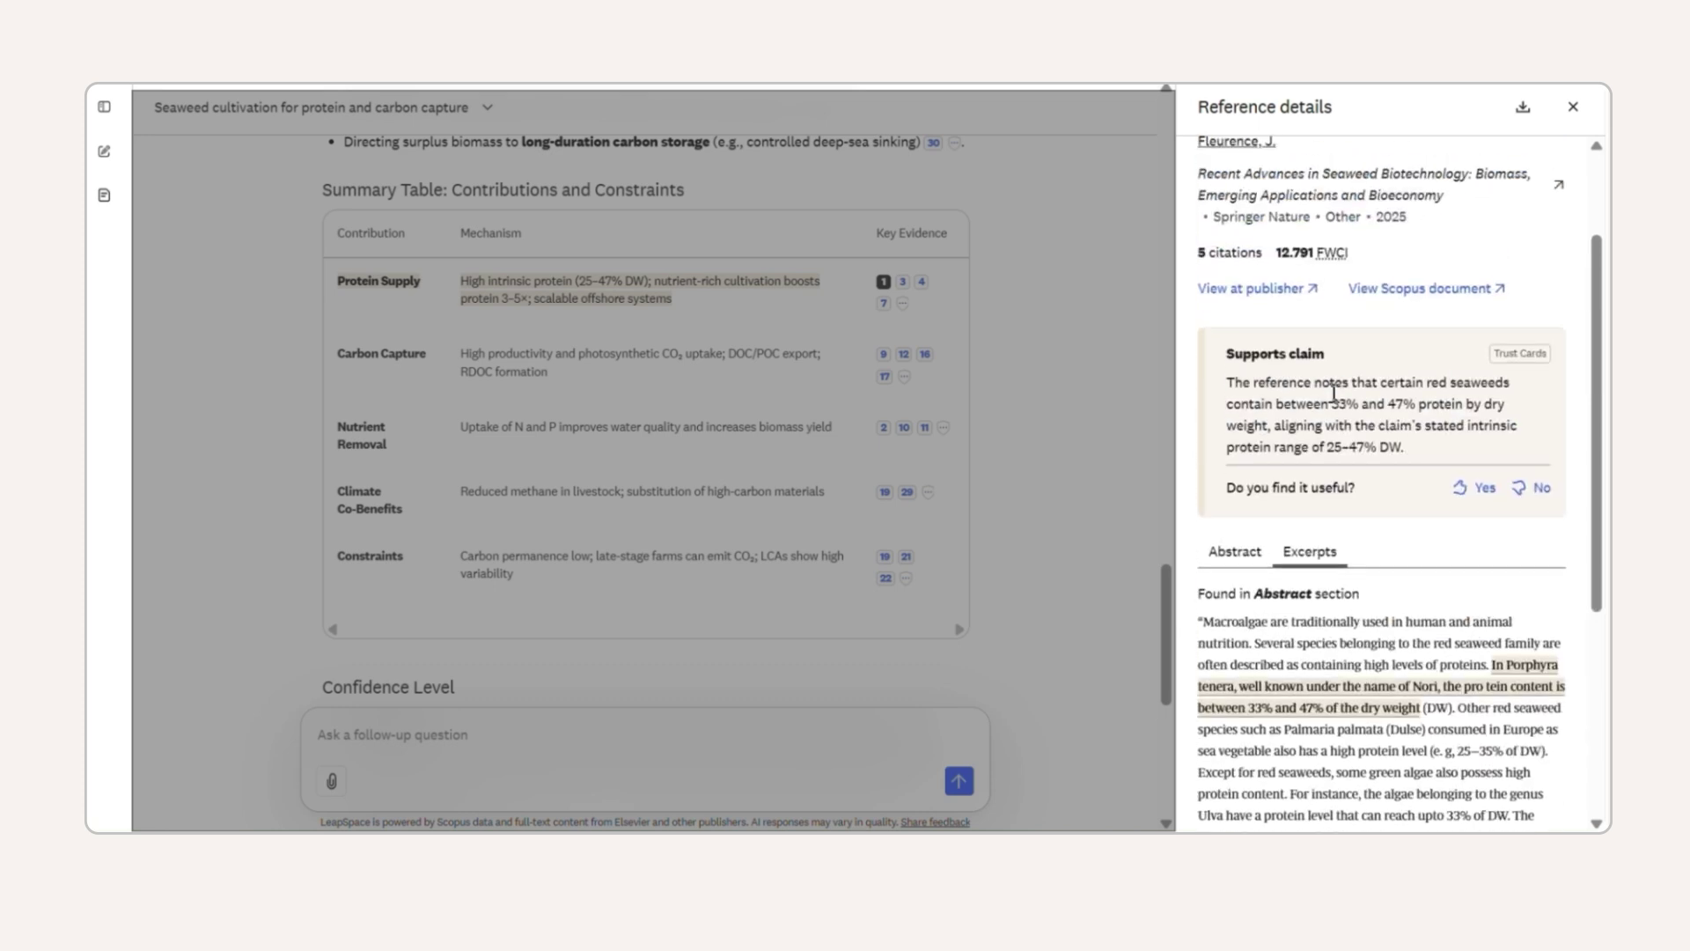
{"action": "left_click", "coordinate": [1063, 333]}
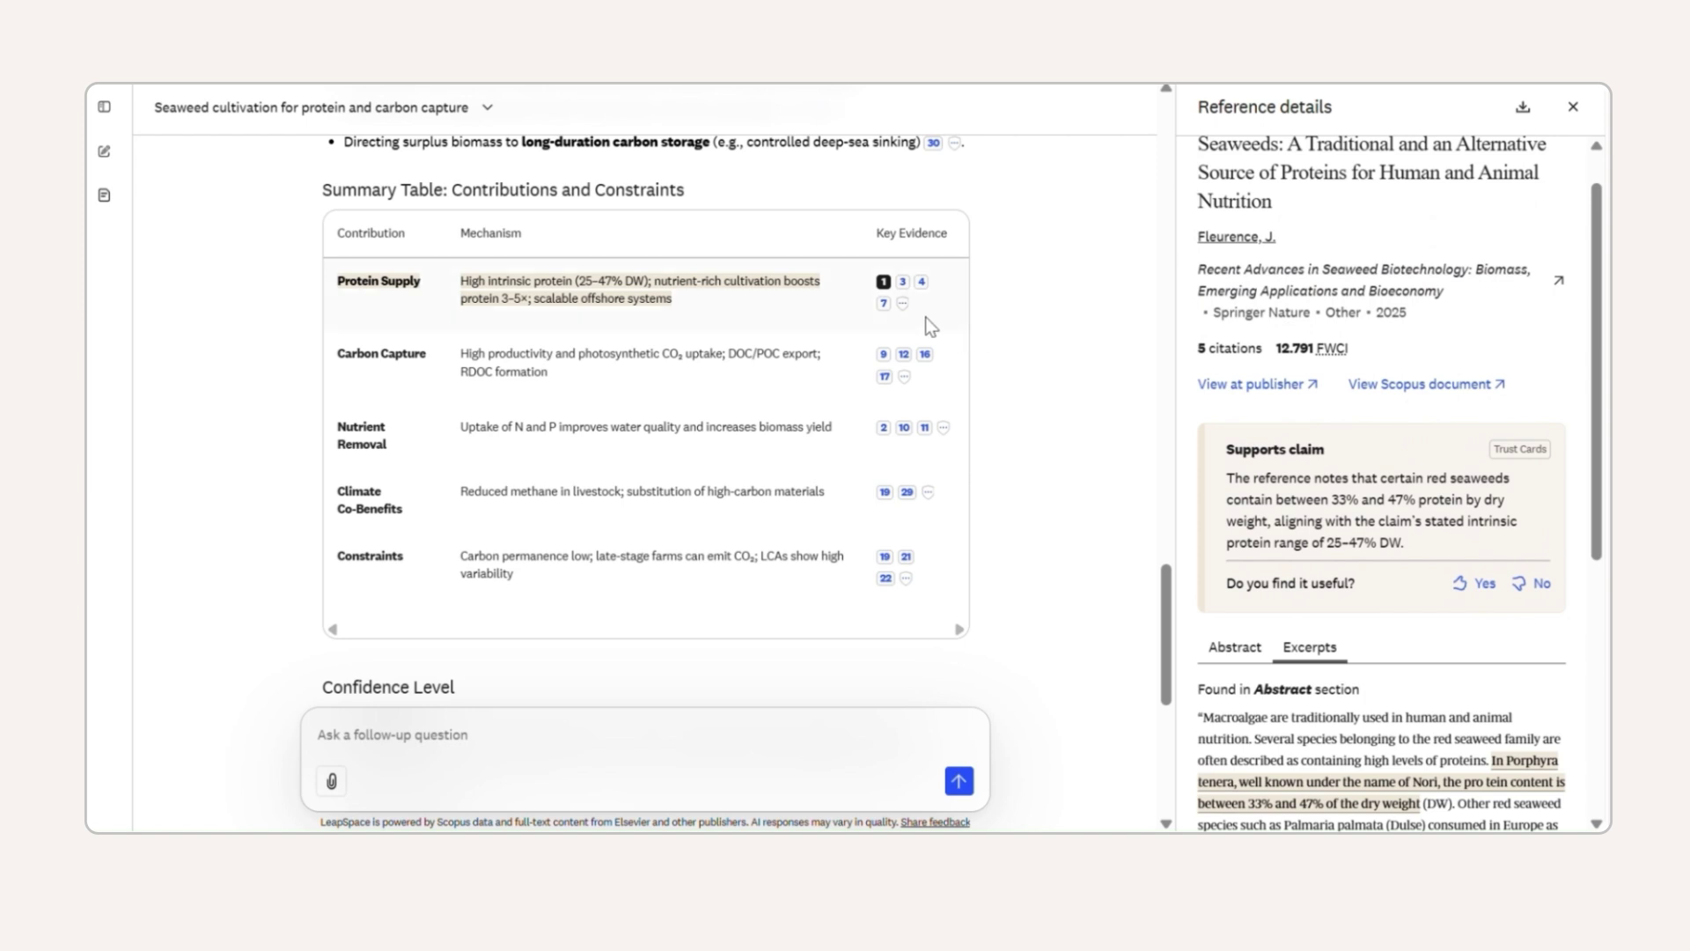
Step: Run Claim Radar on the Protein Supply claim and expand its full list of key insights
{"action": "left_click", "coordinate": [902, 303]}
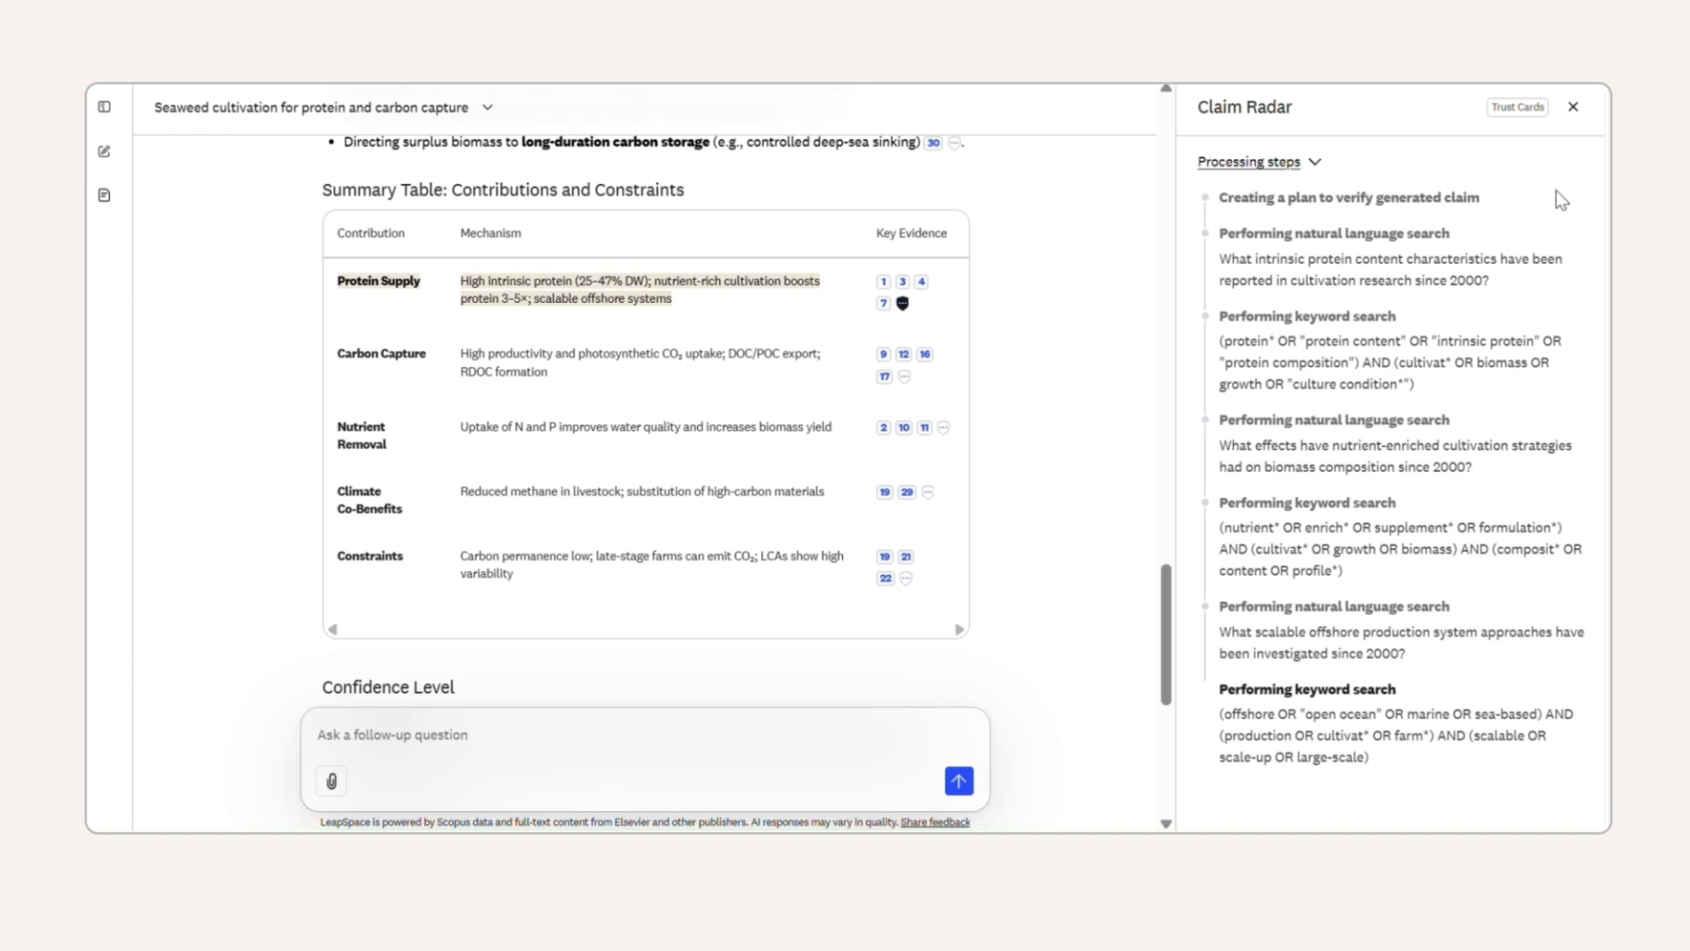
{"action": "scroll", "coordinate": [1223, 276], "scroll_direction": "down", "scroll_amount": 2}
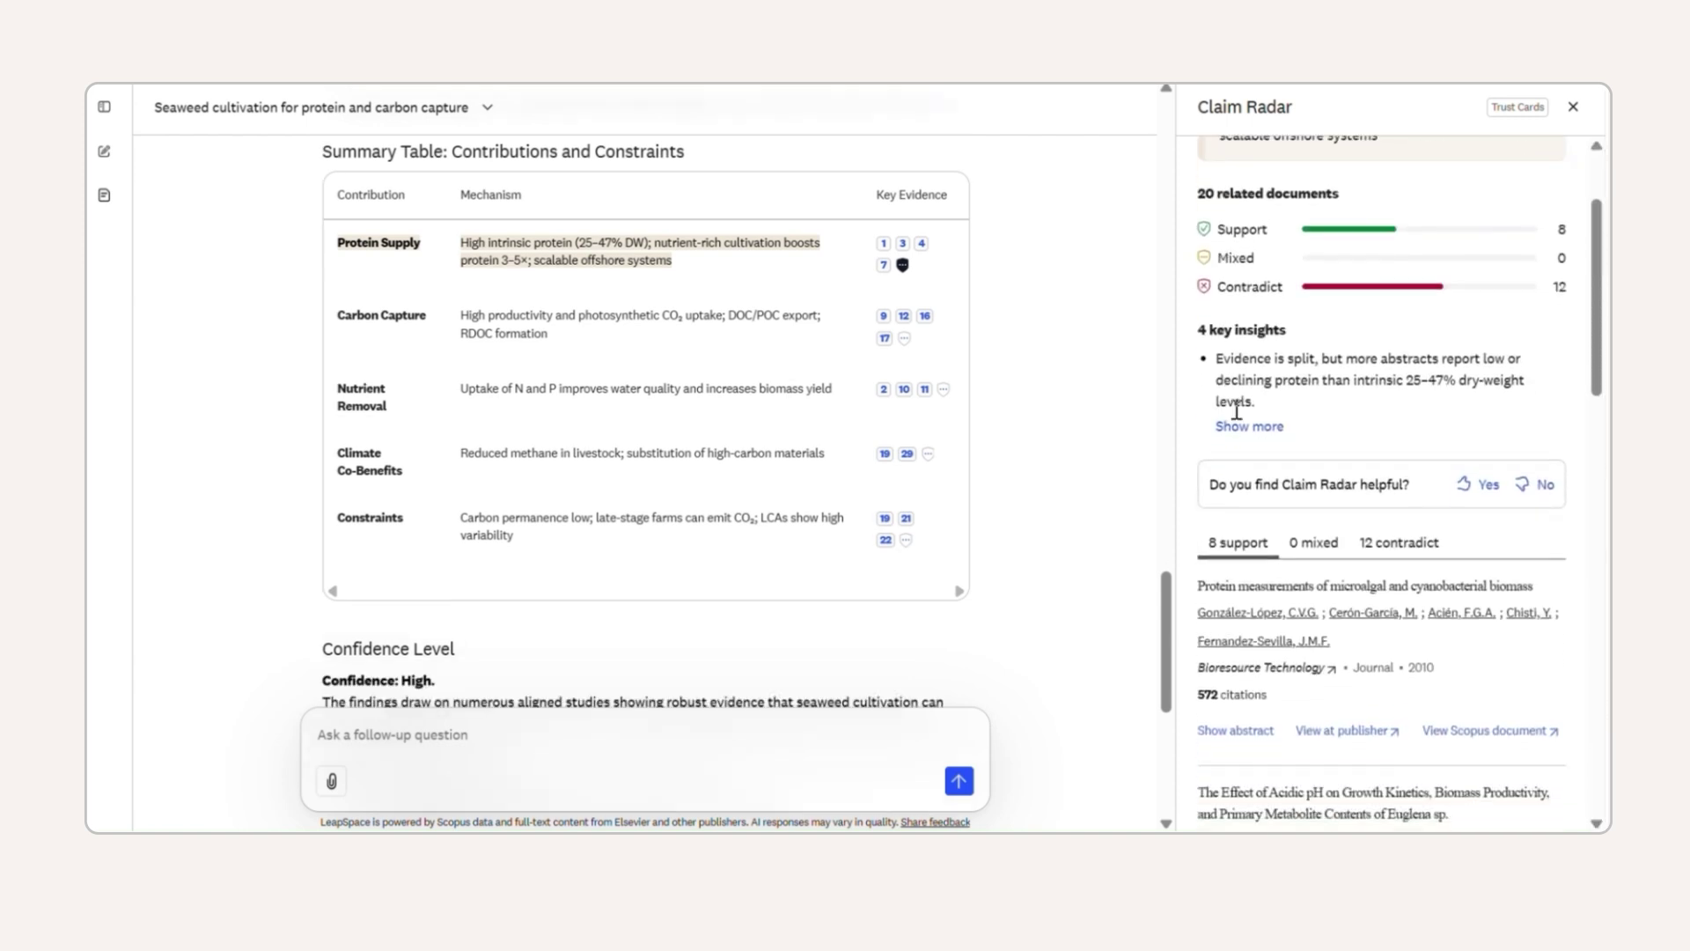
{"action": "left_click", "coordinate": [1237, 428]}
{"action": "scroll", "coordinate": [1237, 429], "scroll_direction": "down", "scroll_amount": 5}
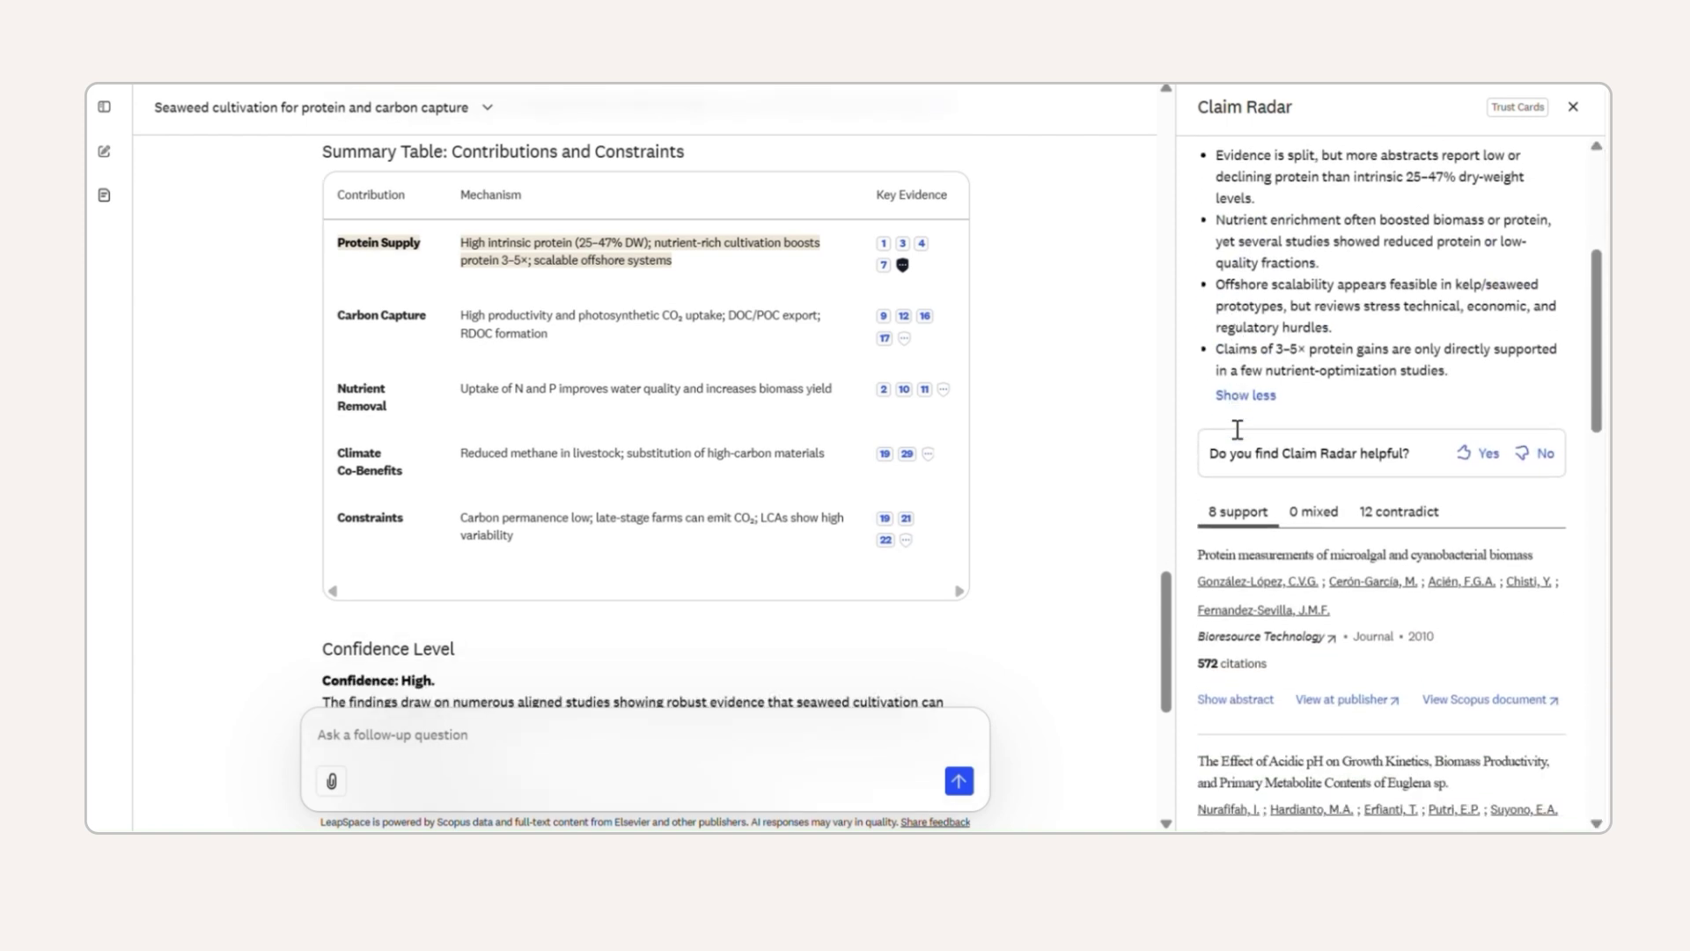
{"action": "scroll", "coordinate": [1236, 430], "scroll_direction": "down", "scroll_amount": 1}
{"action": "scroll", "coordinate": [1276, 414], "scroll_direction": "up", "scroll_amount": 1}
Step: Look through the documents that contradict the Protein Supply claim in Claim Radar
{"action": "left_click", "coordinate": [1400, 406]}
{"action": "scroll", "coordinate": [1386, 405], "scroll_direction": "down", "scroll_amount": 1}
{"action": "scroll", "coordinate": [1383, 409], "scroll_direction": "down", "scroll_amount": 2}
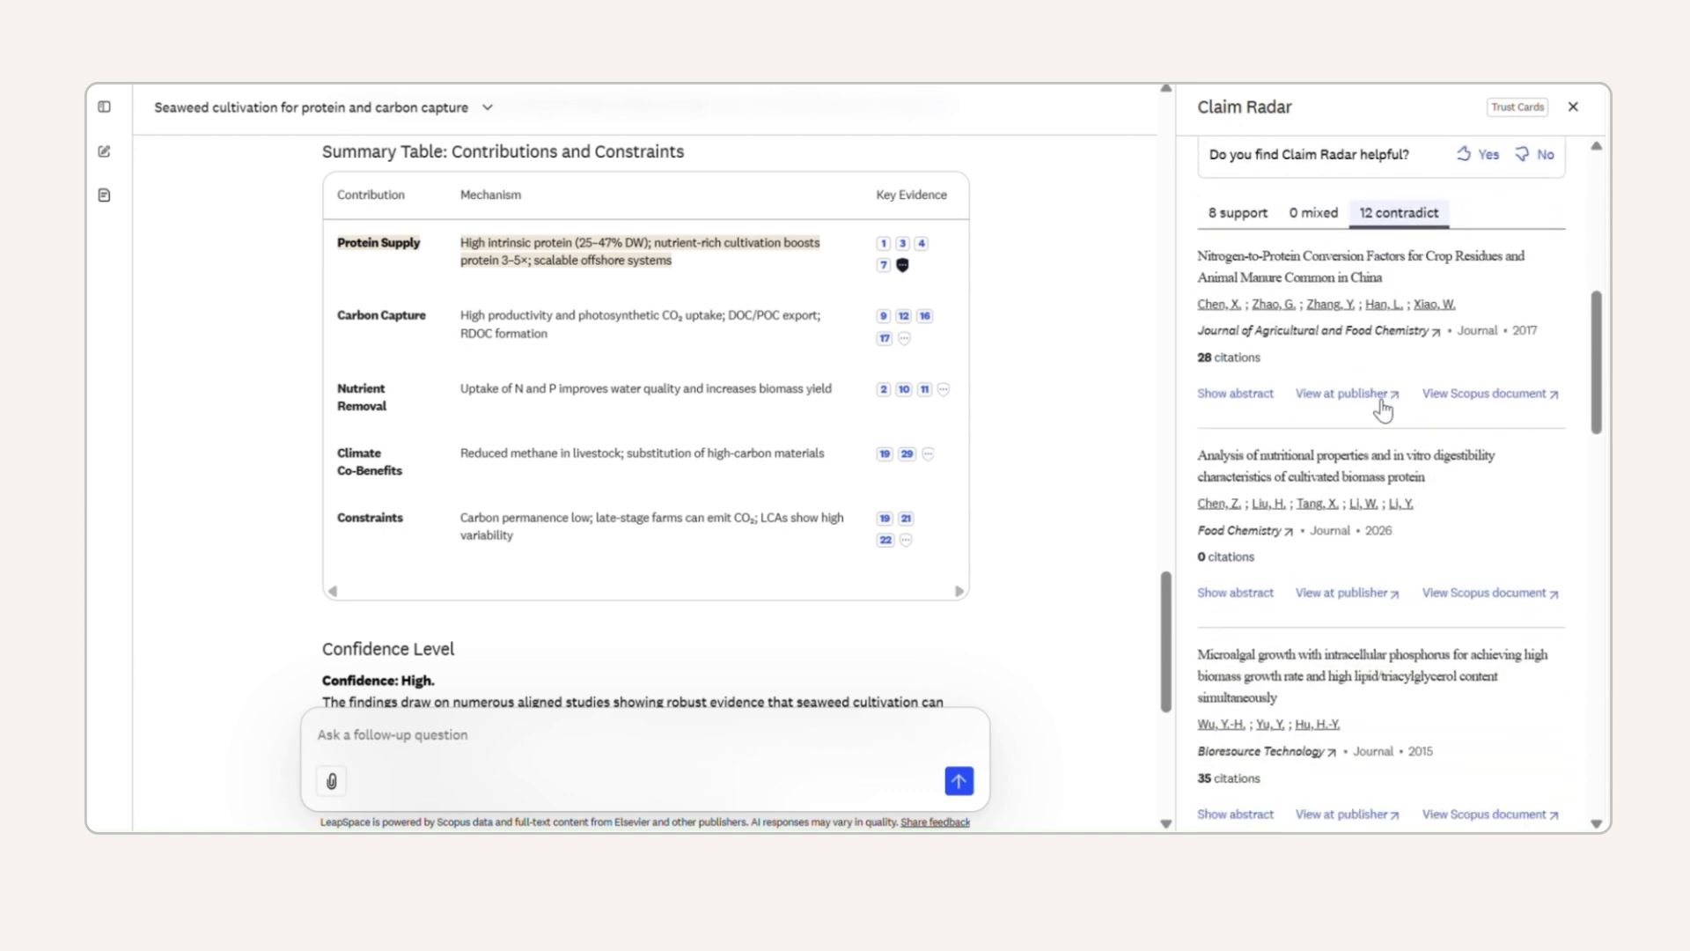
{"action": "scroll", "coordinate": [1382, 407], "scroll_direction": "up", "scroll_amount": 10}
Step: Ask the follow-up question "Who are the experts on this topic?"
{"action": "scroll", "coordinate": [921, 408], "scroll_direction": "down", "scroll_amount": 6}
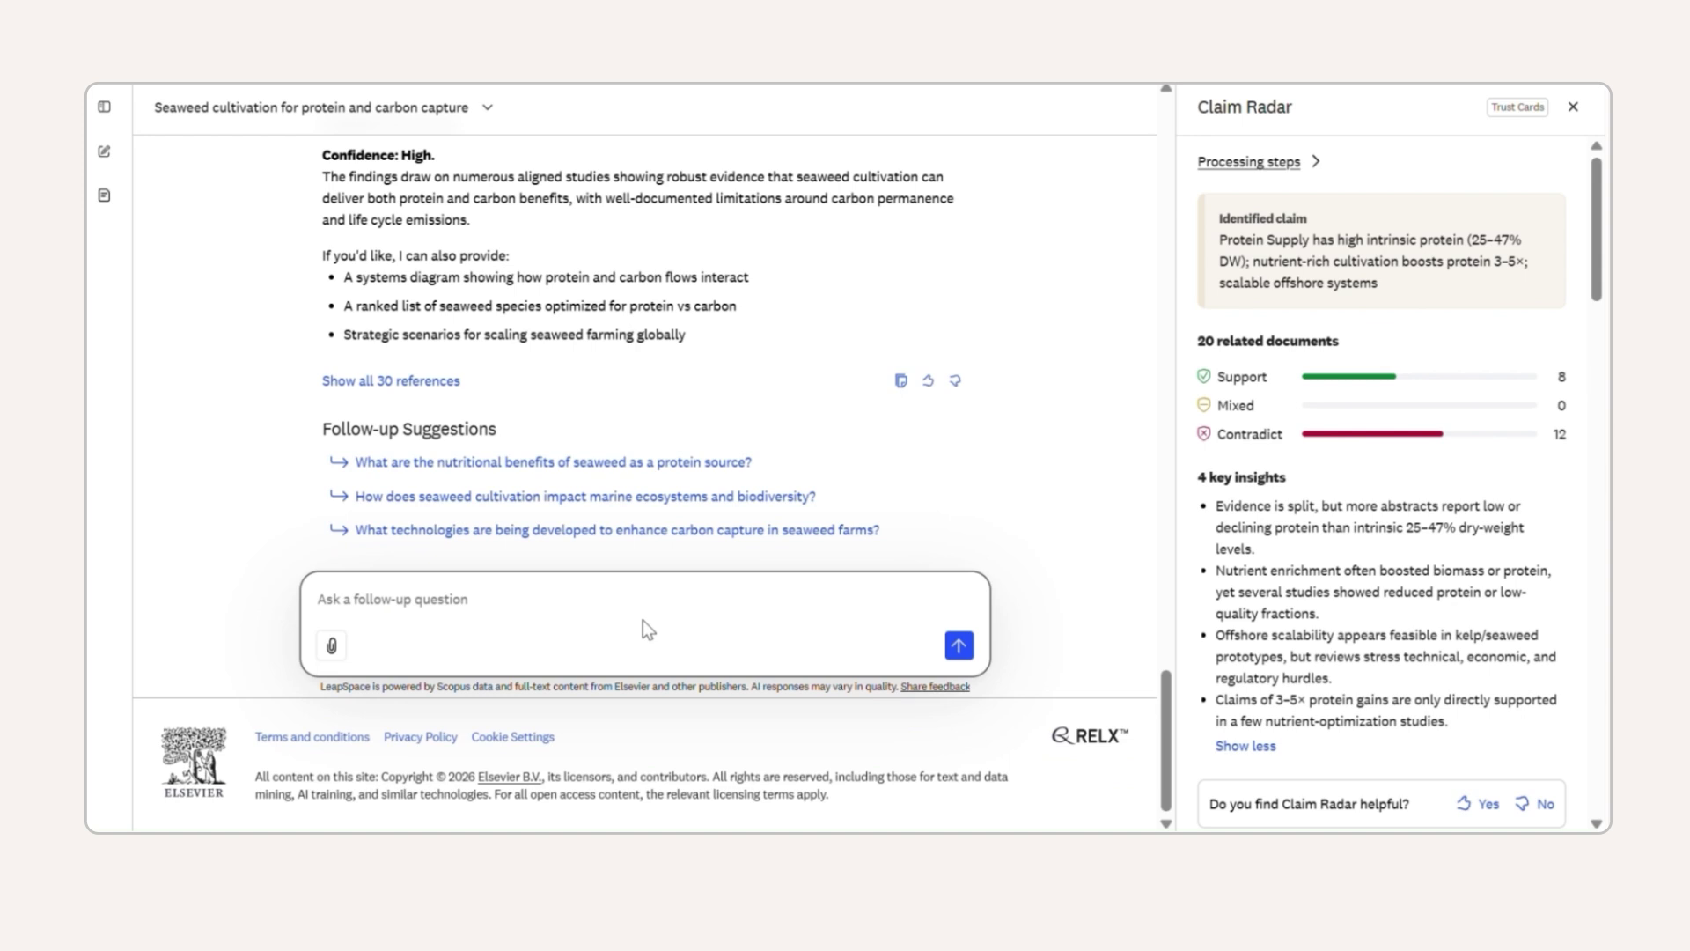
{"action": "left_click", "coordinate": [606, 597]}
{"action": "type", "text": "Who are the experts on this topic?"}
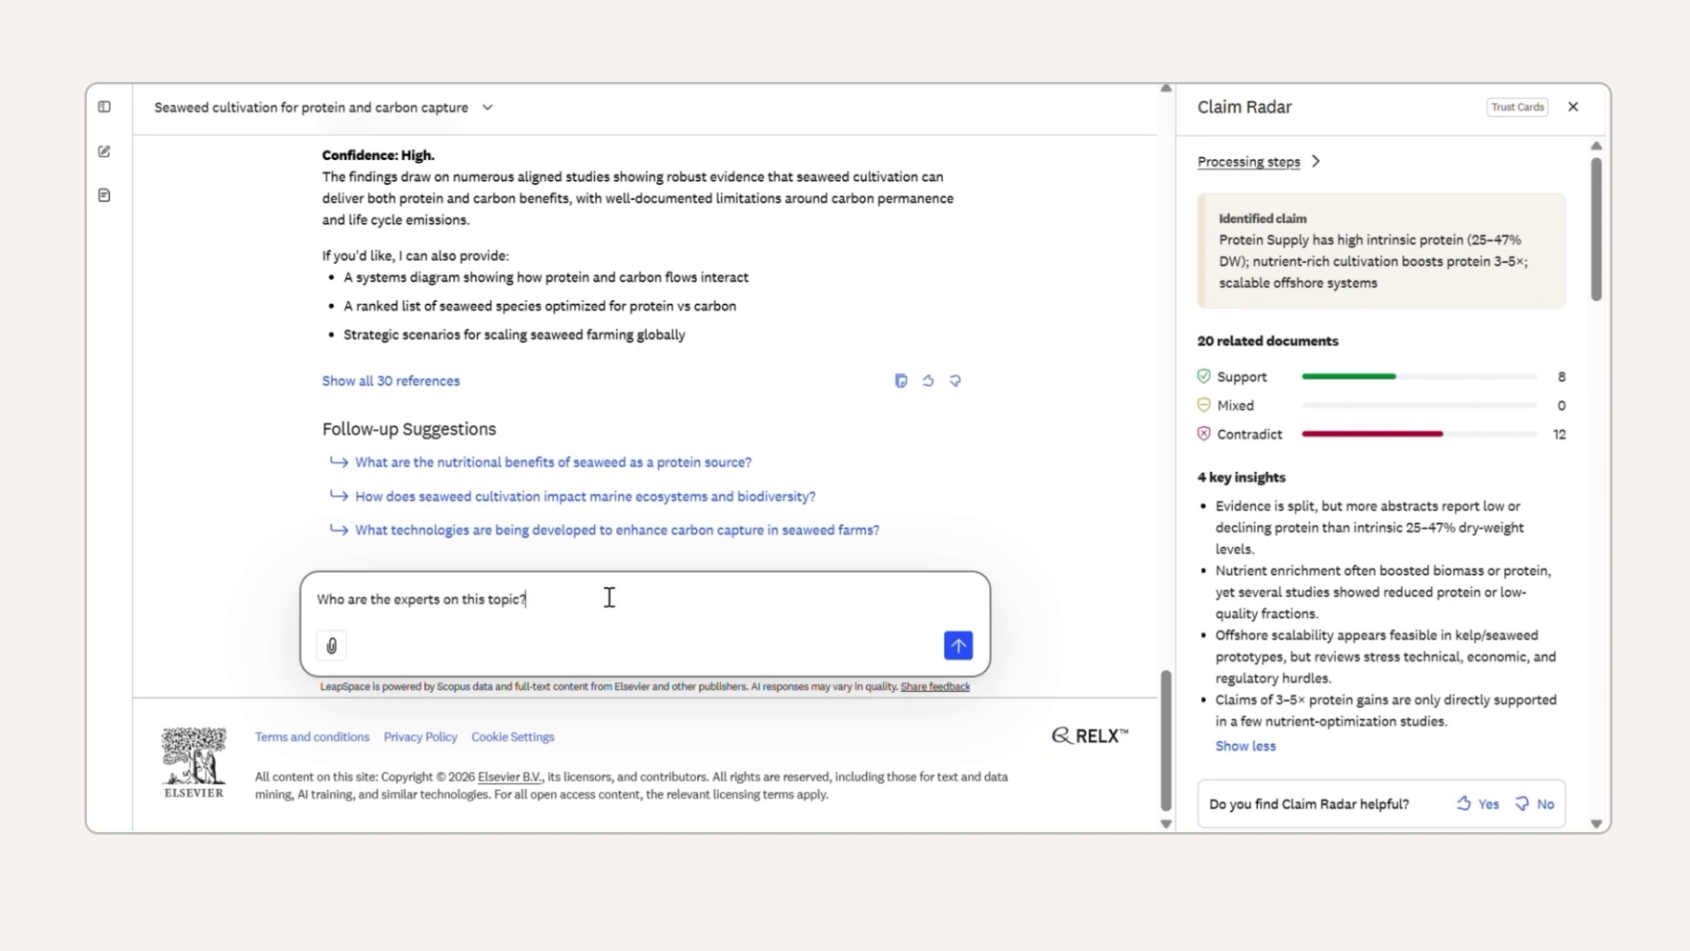
{"action": "left_click", "coordinate": [955, 652]}
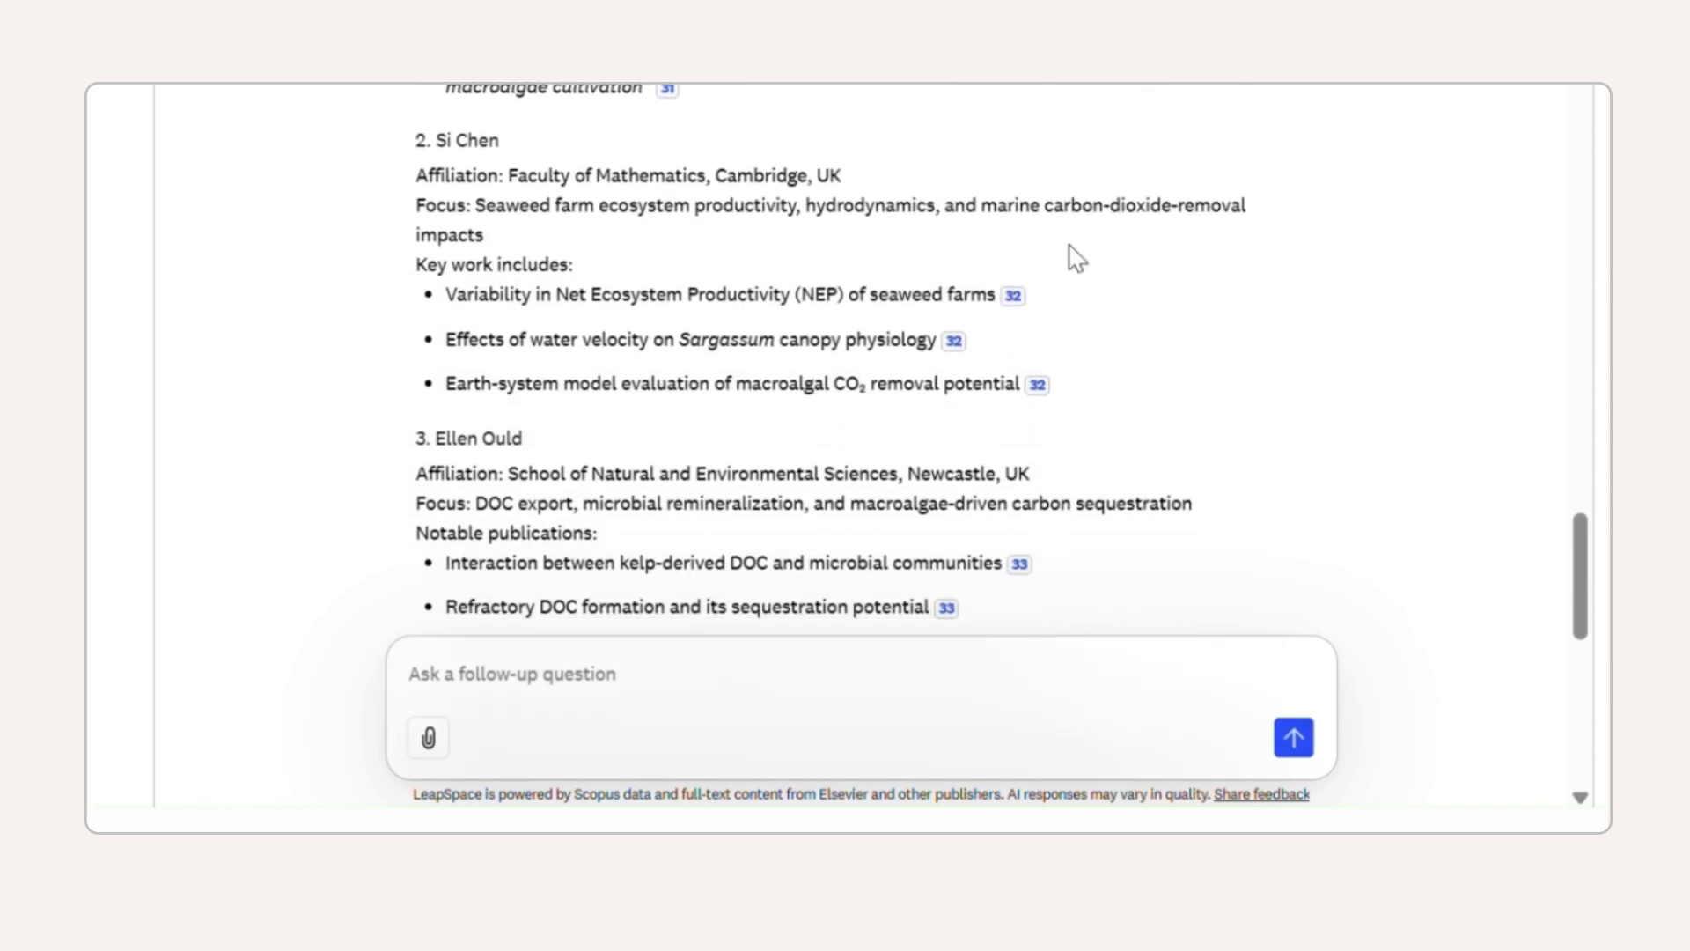
Step: Open the author preview for the last expert in the summary table and examine the matching documents
{"action": "scroll", "coordinate": [1076, 258], "scroll_direction": "up", "scroll_amount": 8}
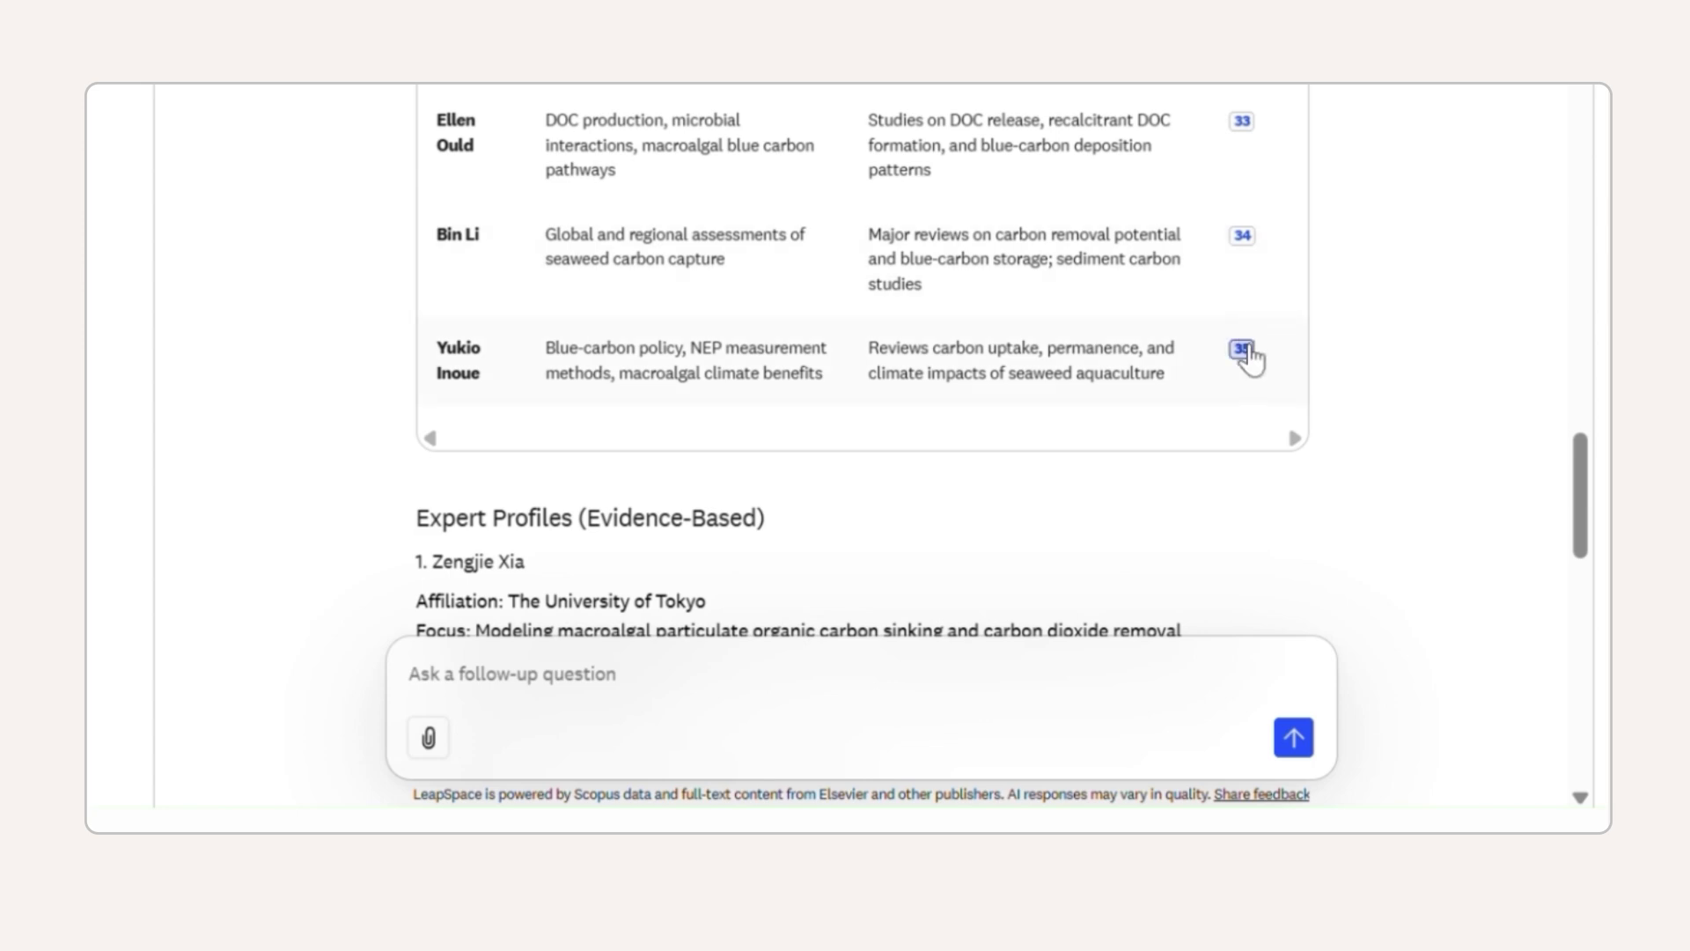
{"action": "left_click", "coordinate": [1242, 350]}
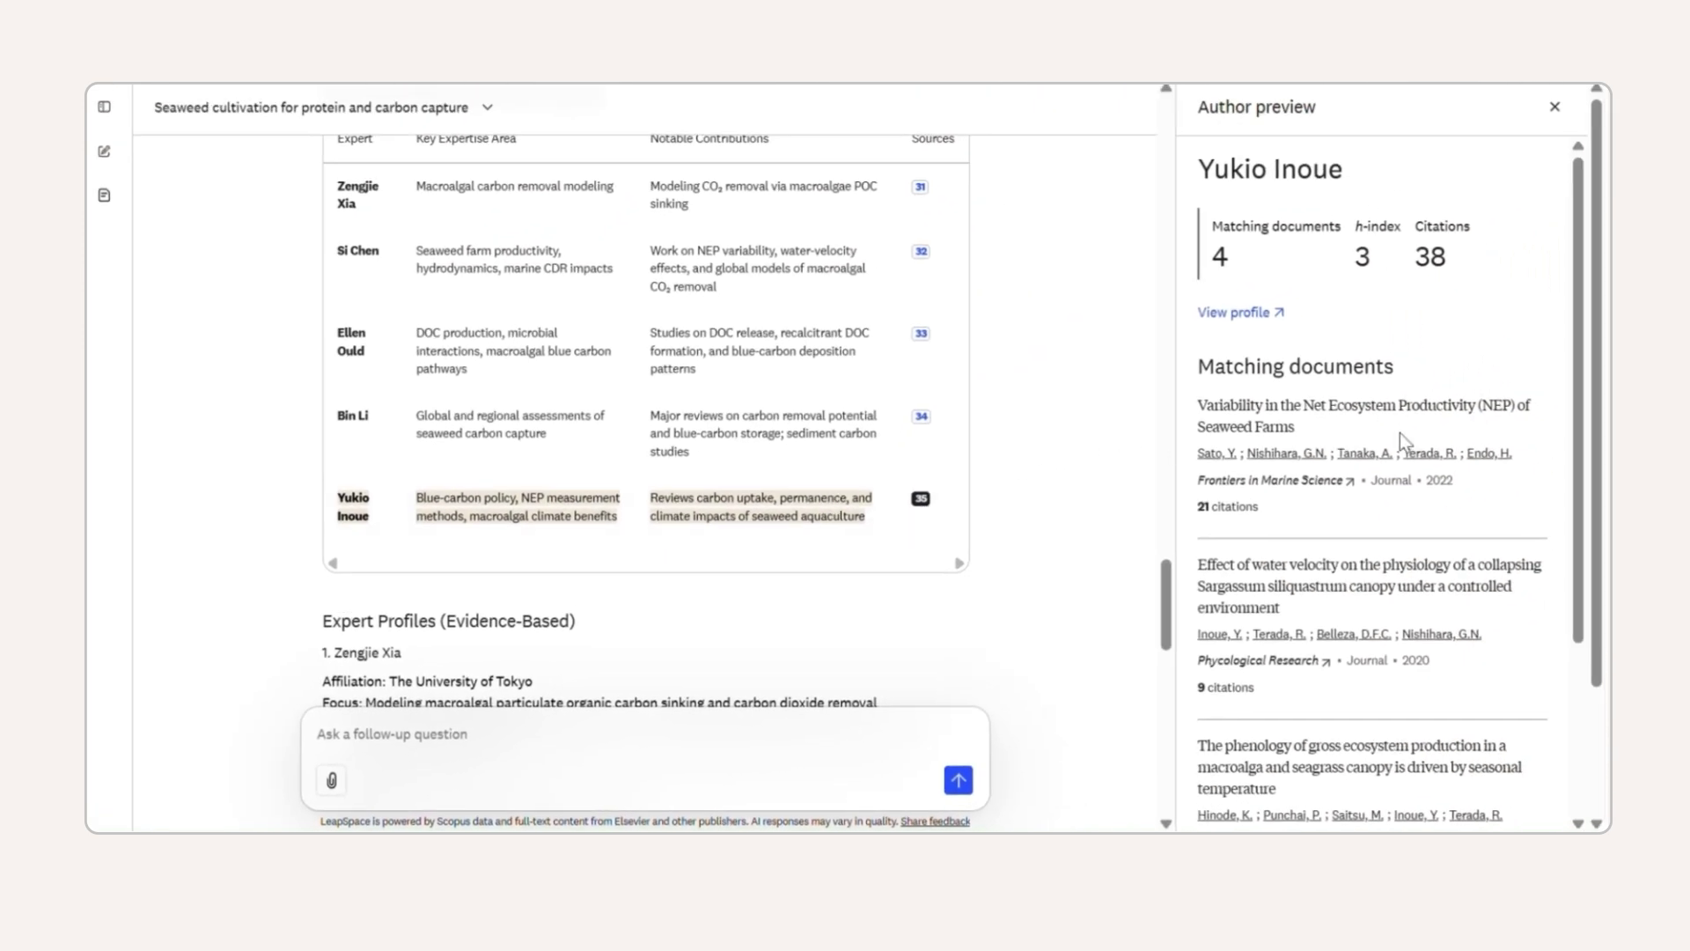
{"action": "scroll", "coordinate": [1434, 348], "scroll_direction": "down", "scroll_amount": 2}
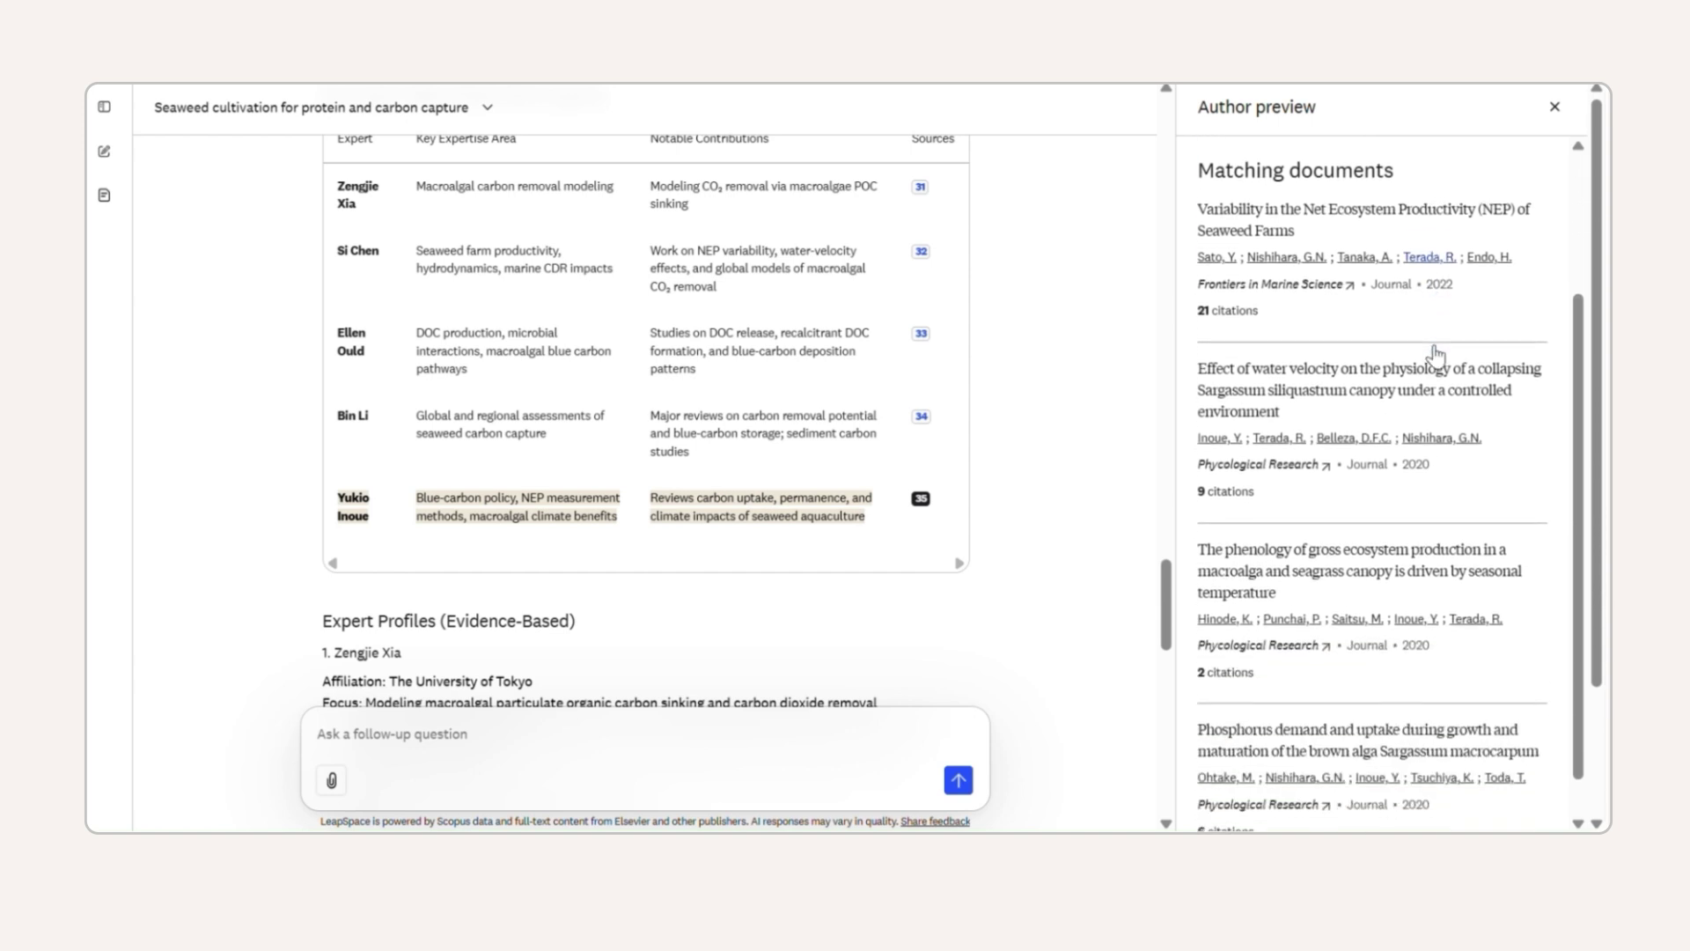
Step: Ask the follow-up question "What funding opportunities exist in the U.S. for this topic?"
{"action": "scroll", "coordinate": [1165, 402], "scroll_direction": "down", "scroll_amount": 10}
{"action": "scroll", "coordinate": [1165, 401], "scroll_direction": "down", "scroll_amount": 1}
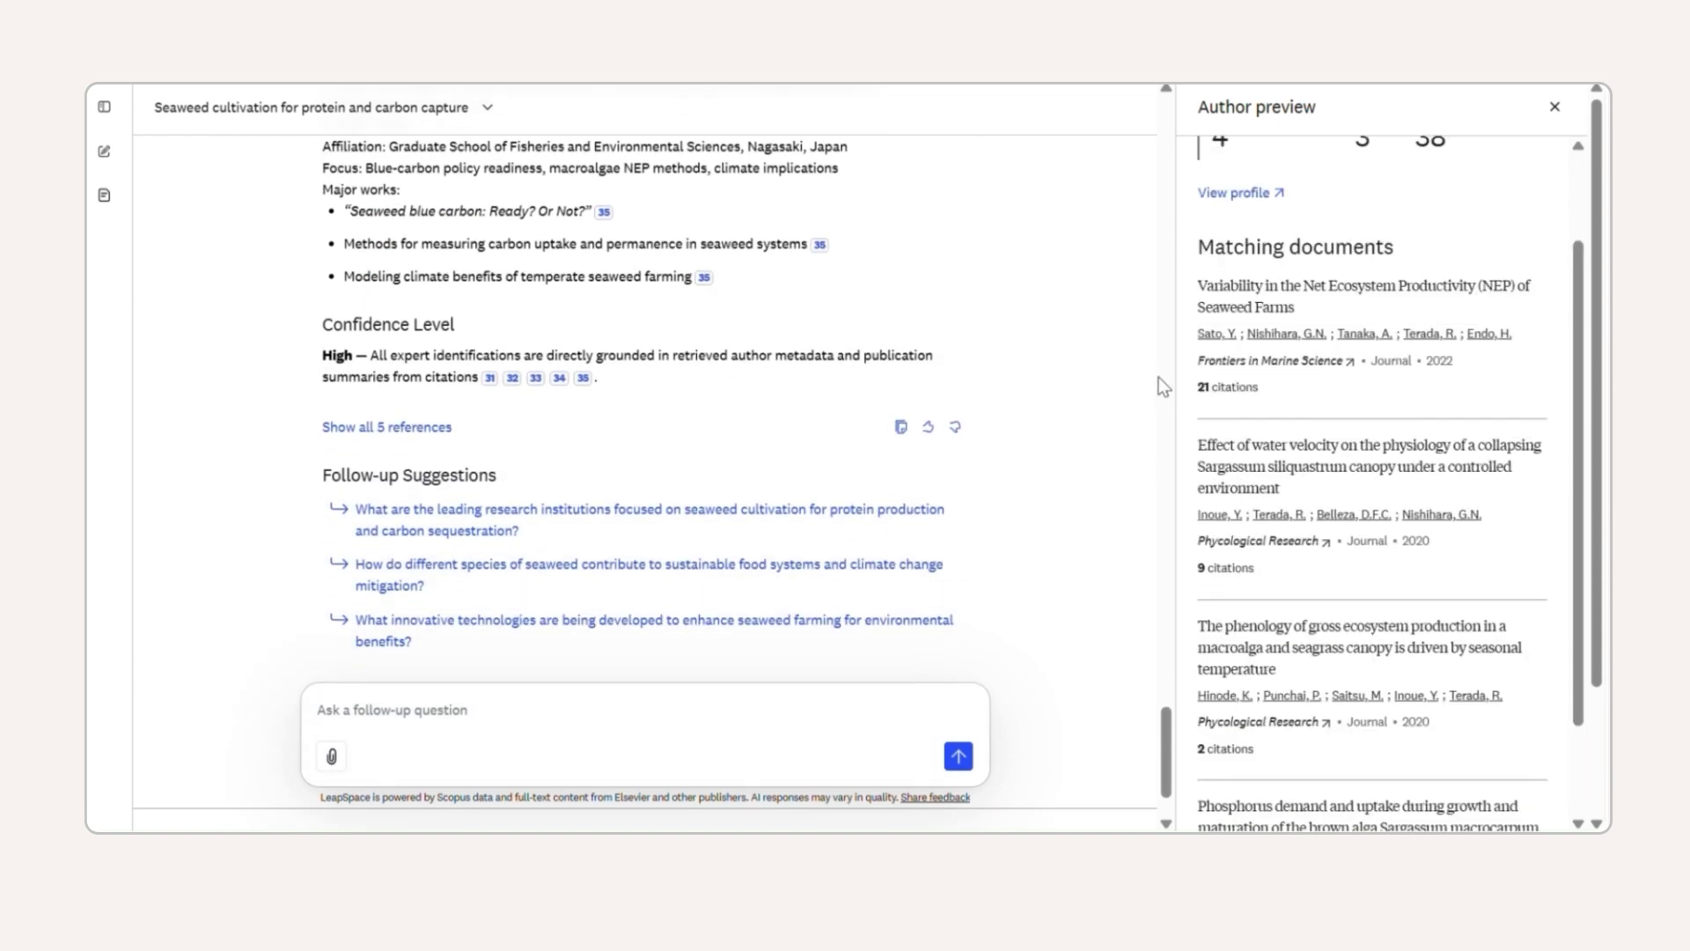
{"action": "left_click", "coordinate": [769, 695]}
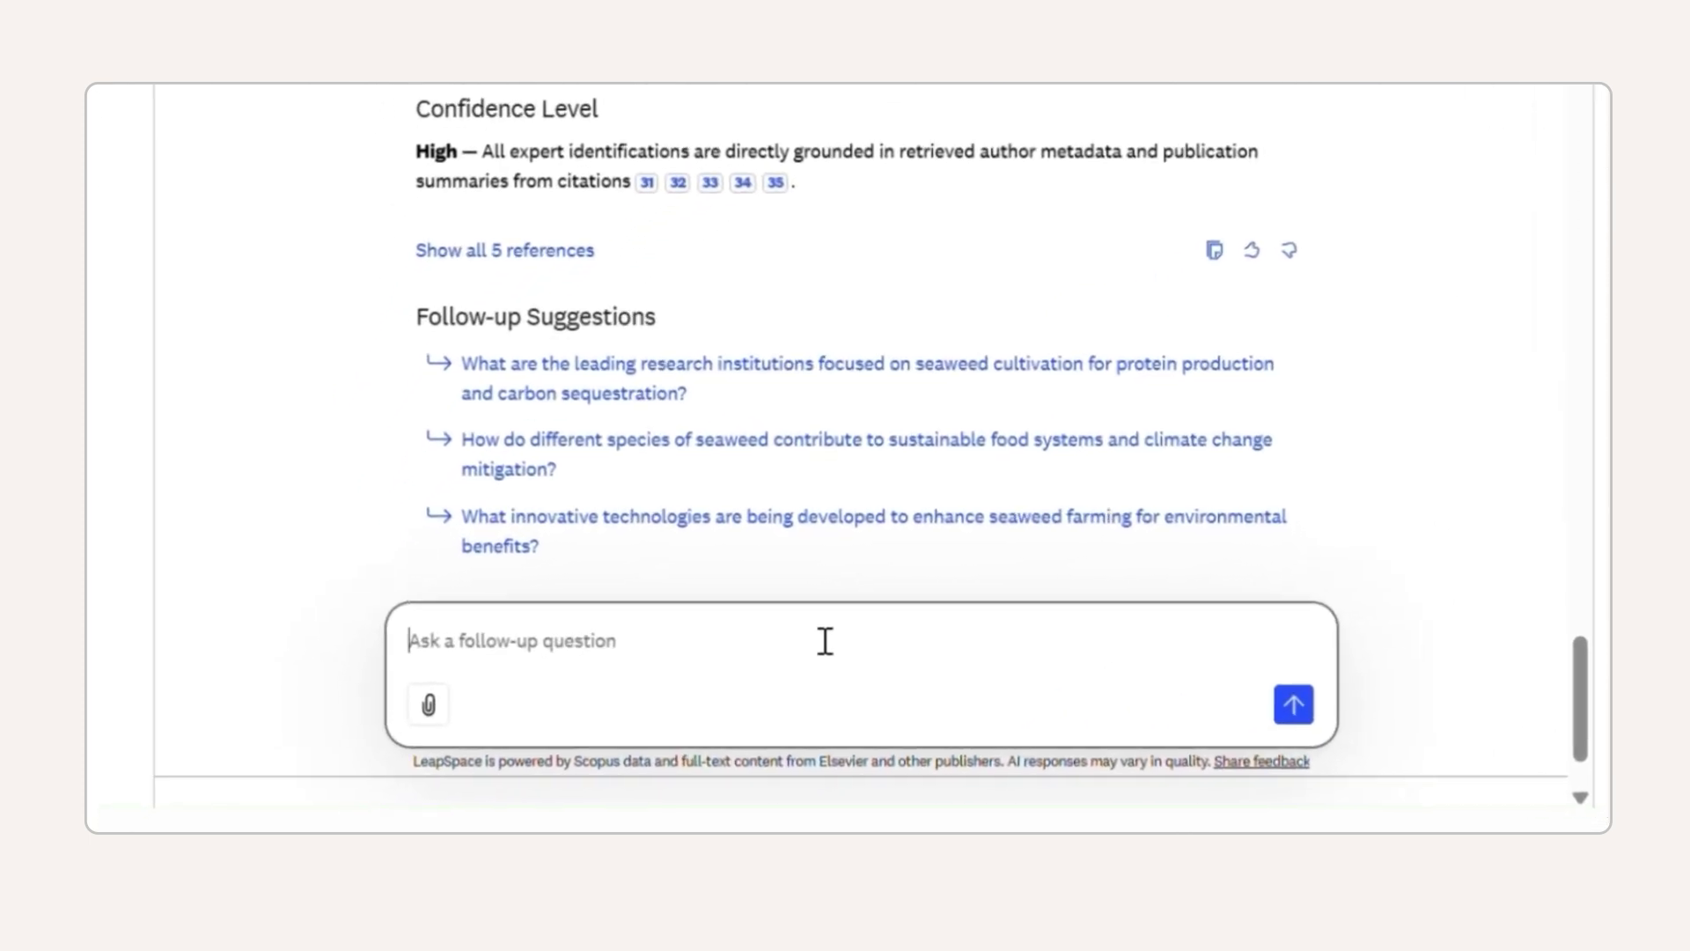
{"action": "type", "text": "What funding opportunities exist in the U.S. for this topic?"}
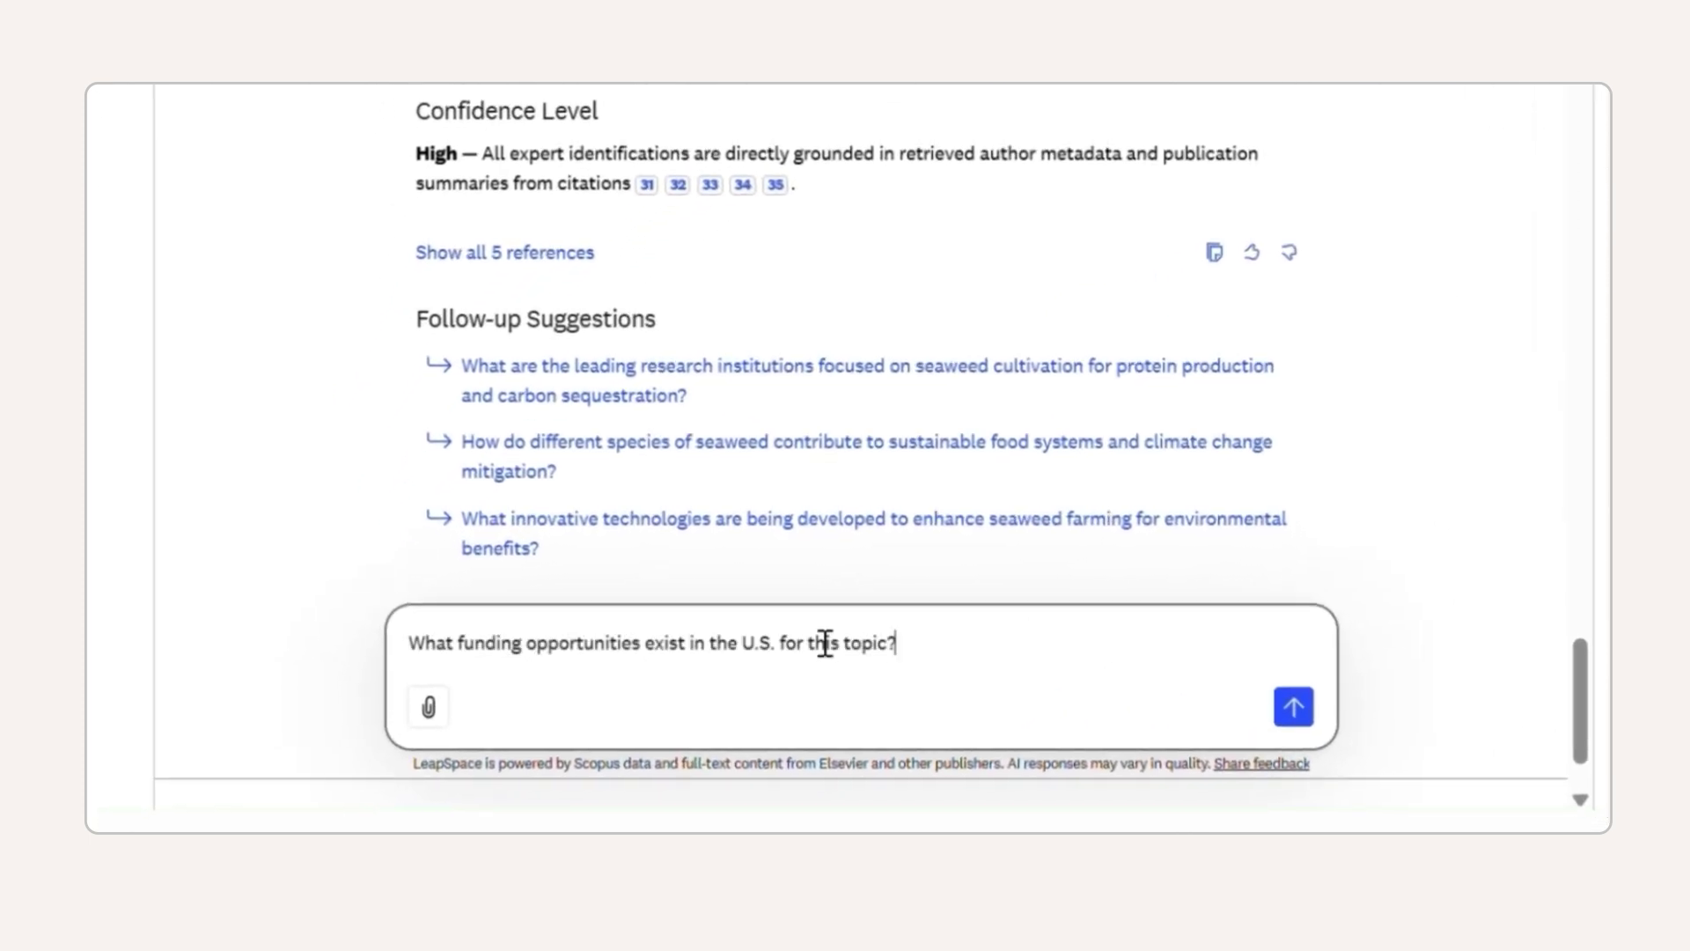
{"action": "left_click", "coordinate": [1293, 706]}
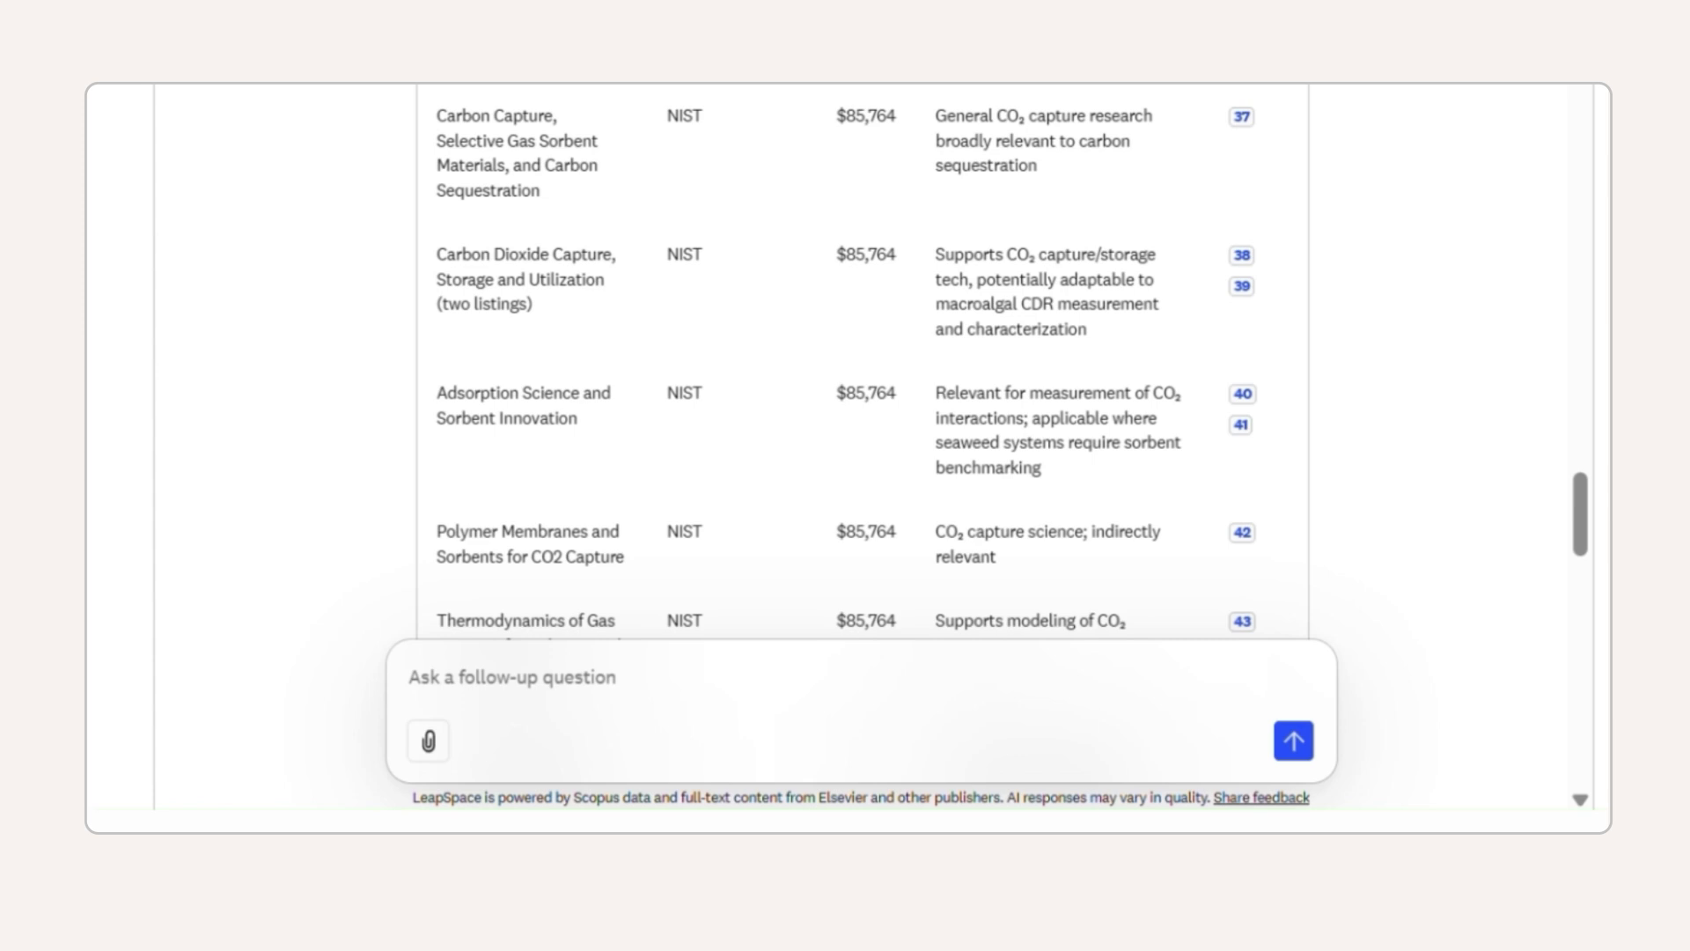
Step: Look over the funding answer and ask "Can you make a short report for my team about this and include diagrams?"
{"action": "scroll", "coordinate": [1444, 426], "scroll_direction": "down", "scroll_amount": 10}
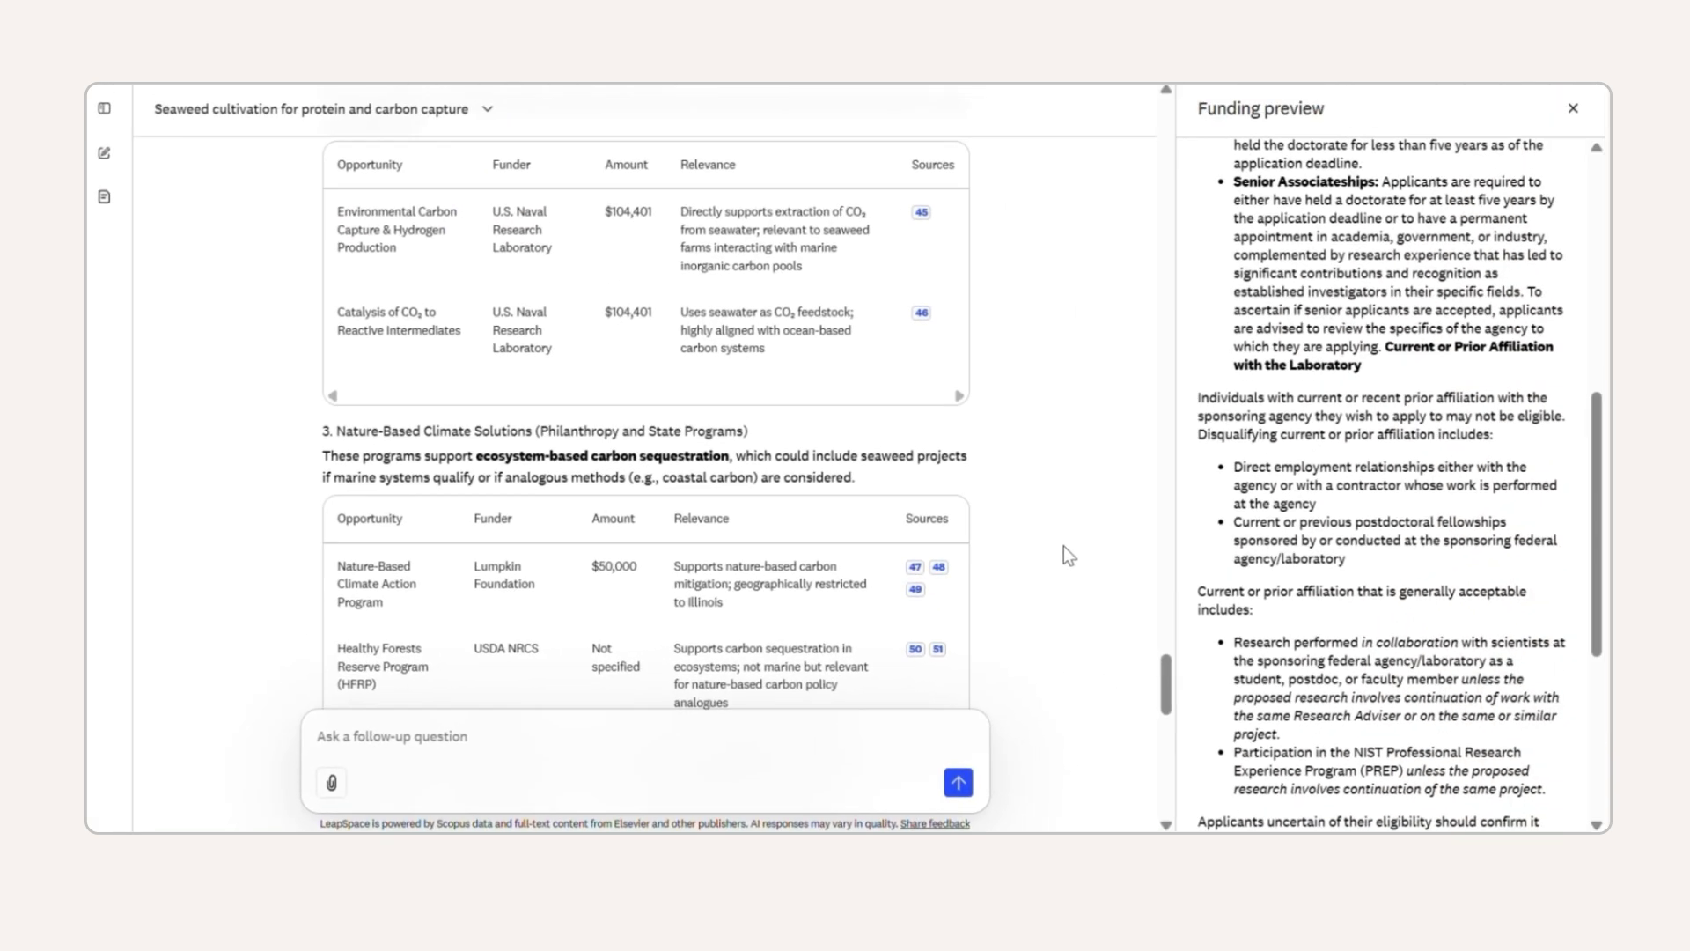
{"action": "scroll", "coordinate": [1039, 565], "scroll_direction": "down", "scroll_amount": 5}
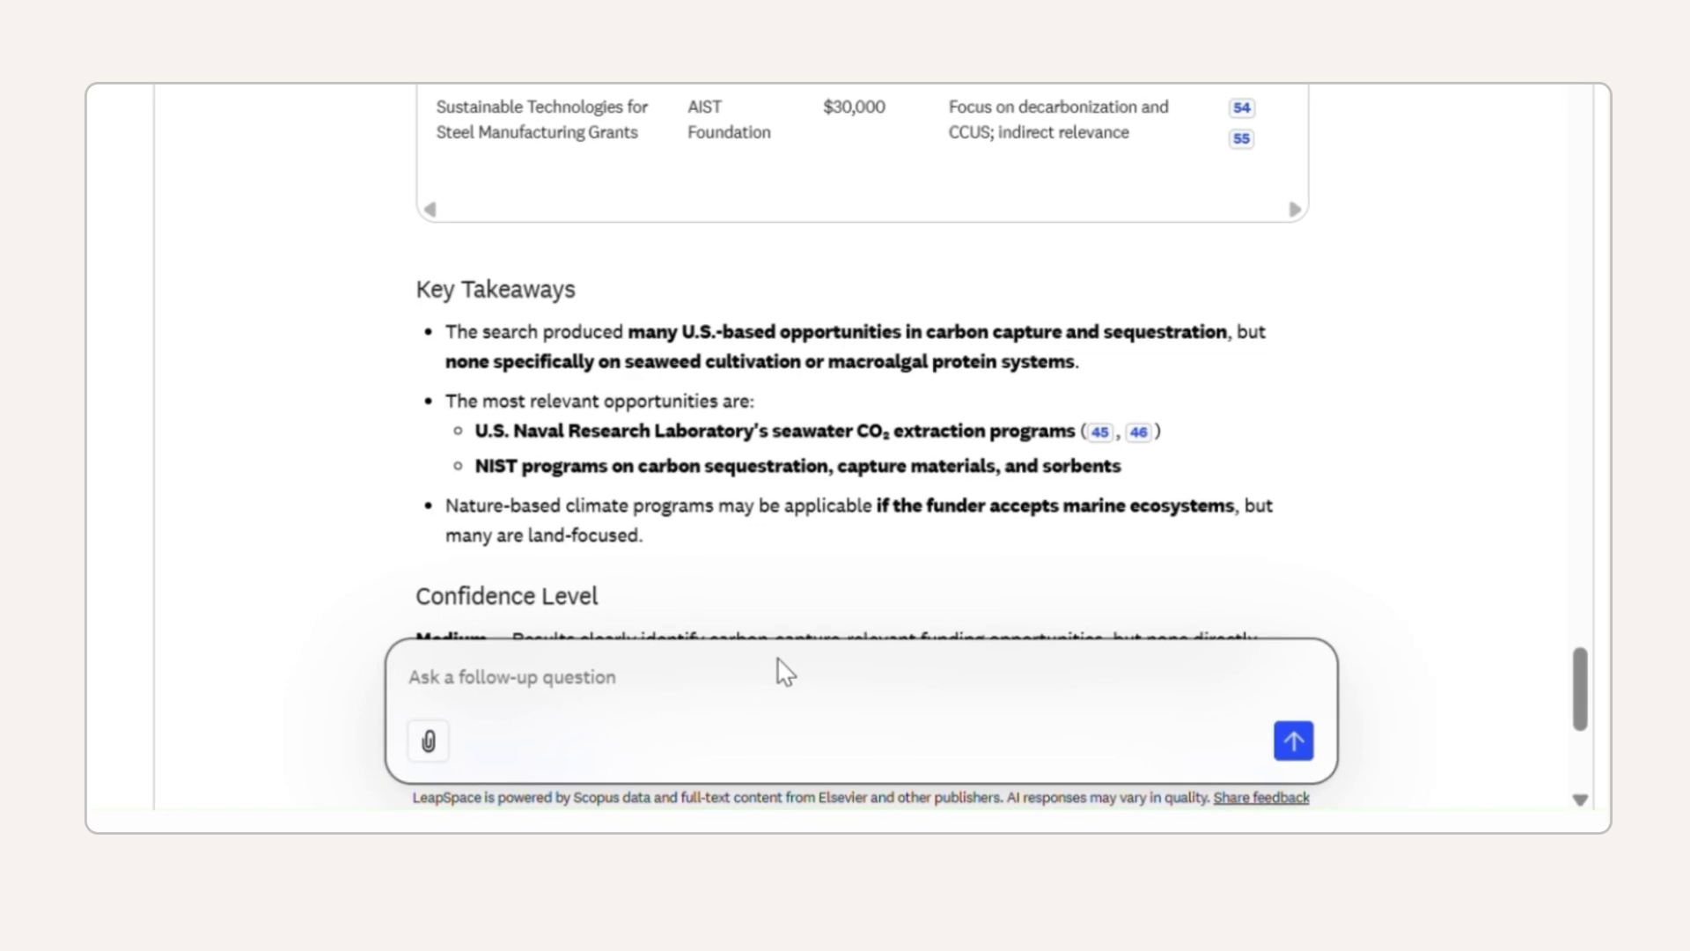
{"action": "left_click", "coordinate": [671, 667]}
{"action": "type", "text": "Can you make a short report for my team about this and include diagrams?"}
{"action": "left_click", "coordinate": [1292, 741]}
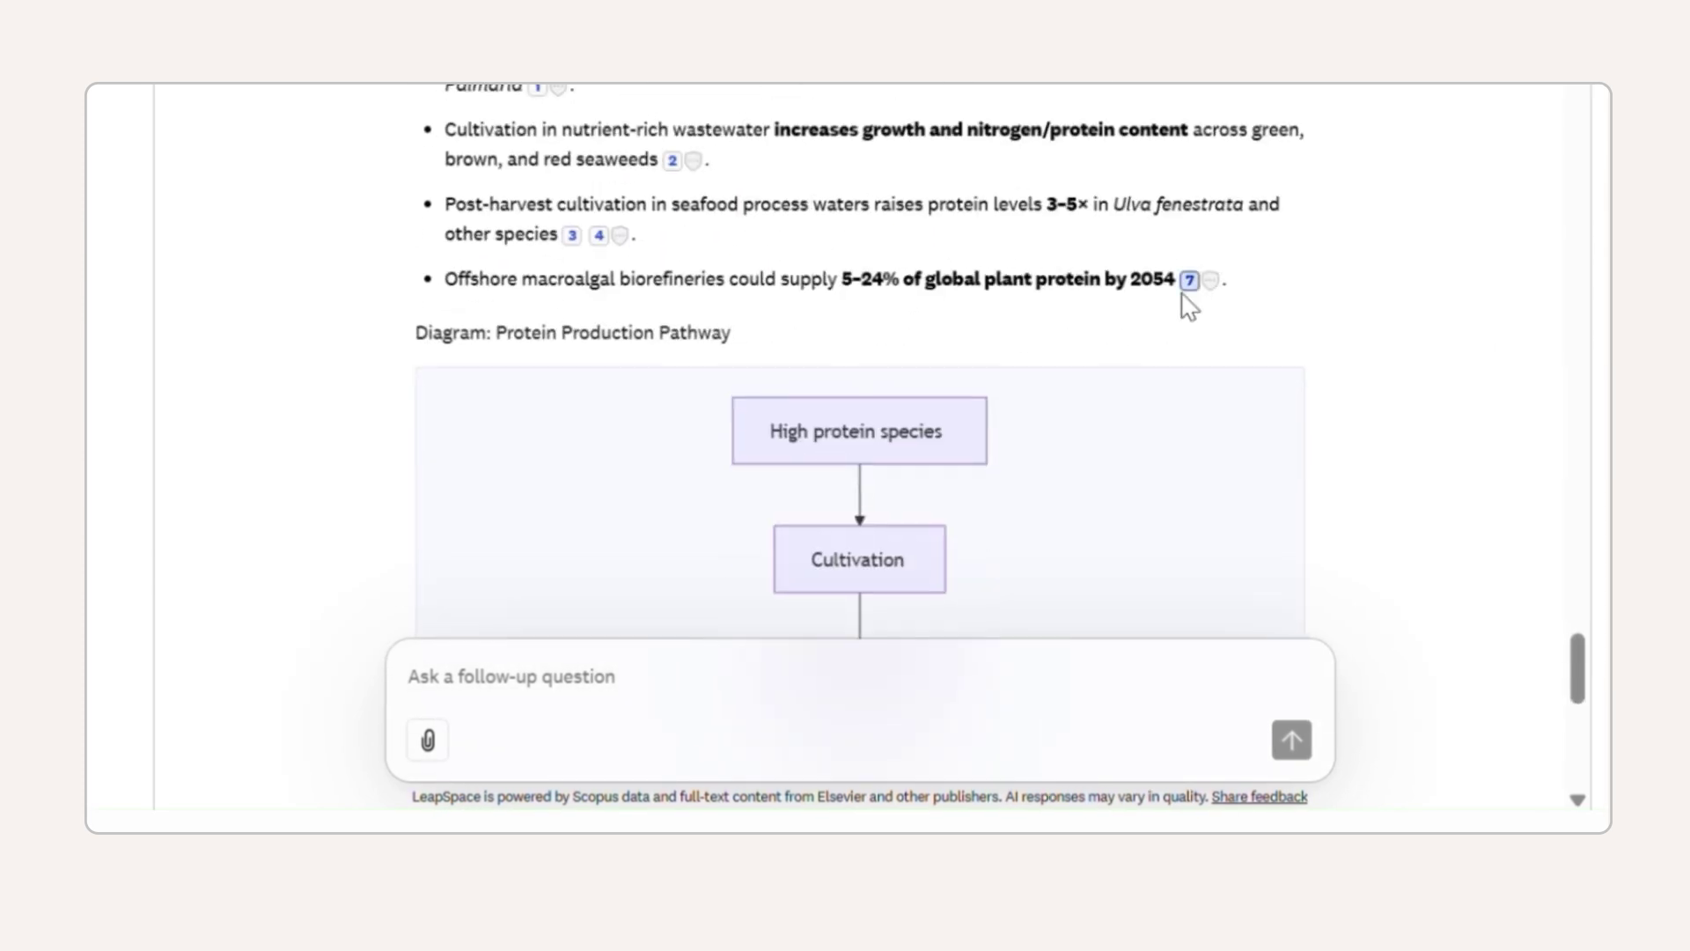
{"action": "left_click", "coordinate": [1186, 287]}
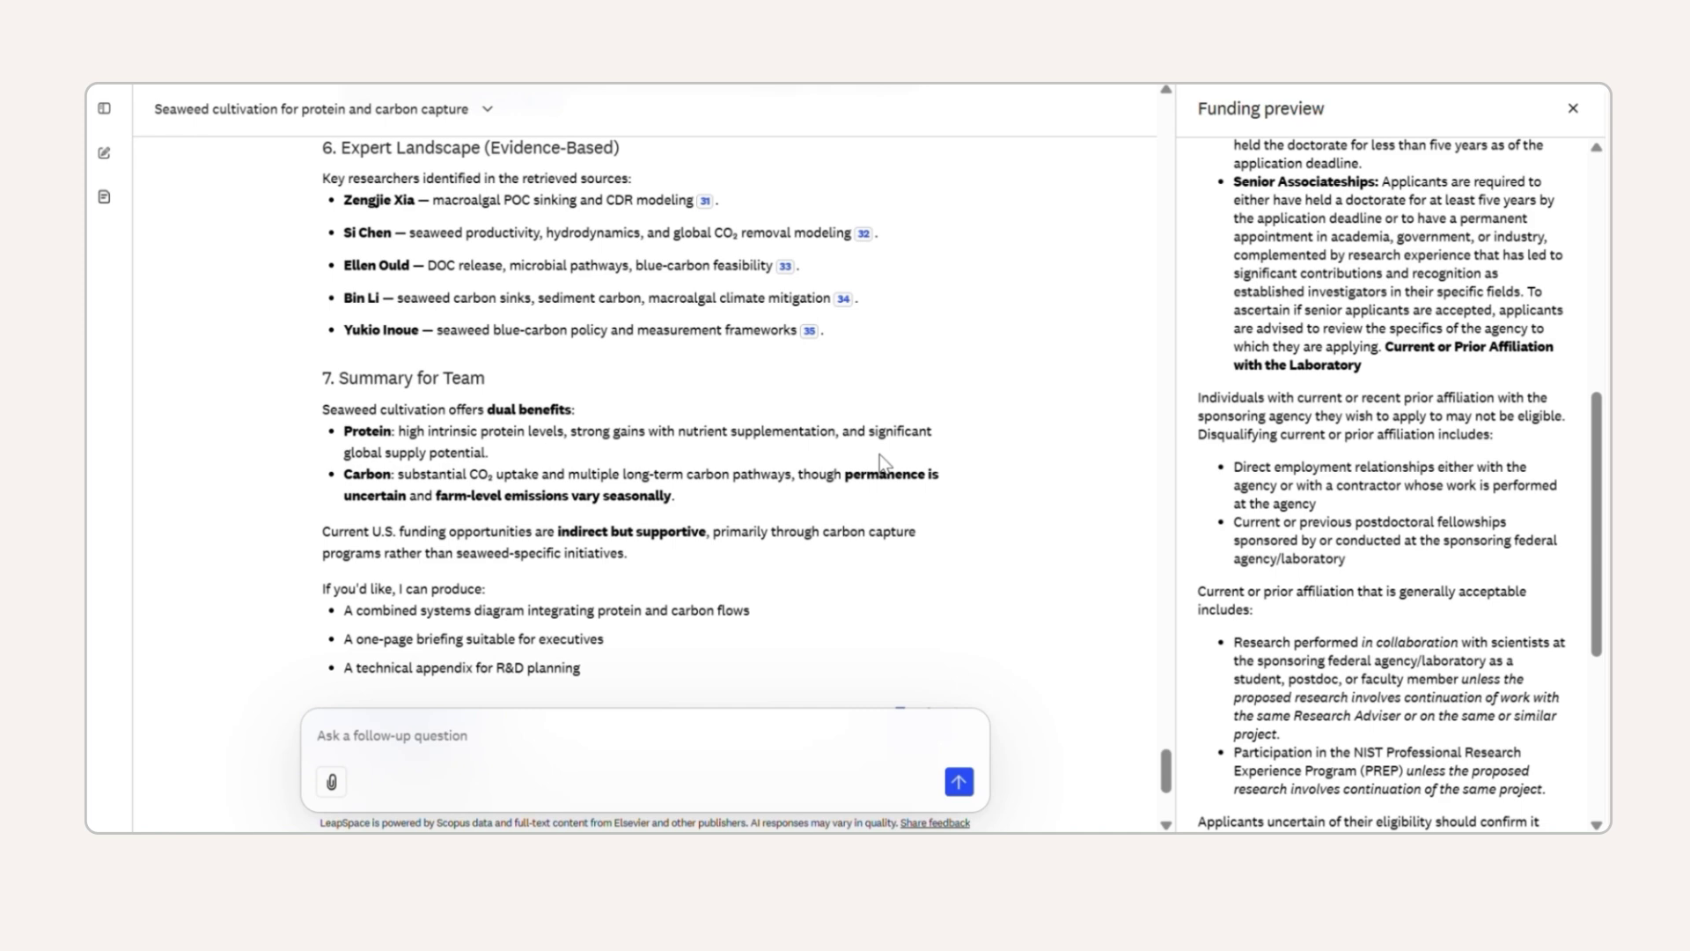
Step: In a new conversation, submit a Deep research question on the highest-protein seaweed species under varying nutrients and light, and mechanisms regulating carbon capture and amino acid synthesis
{"action": "left_click", "coordinate": [103, 151]}
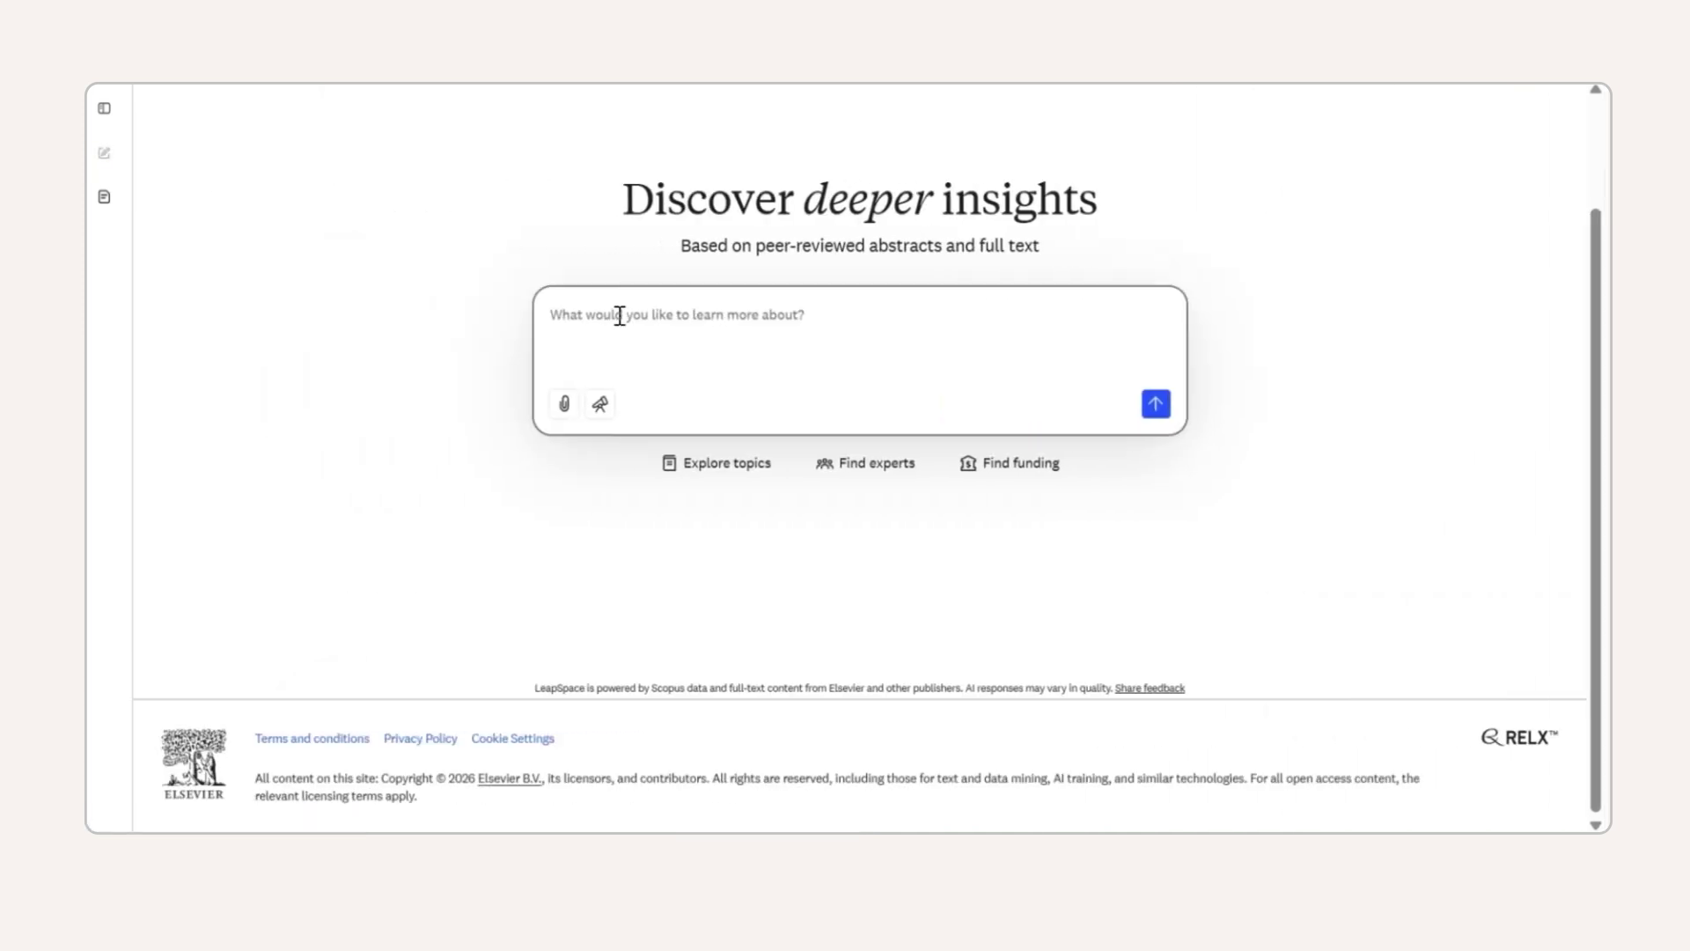
{"action": "type", "text": "Which seaweed species exhibit the highest protein yield under varying nutrient and light conditions, and what mechanisms regulate carbon capture efficiency and amino acid synthesis?"}
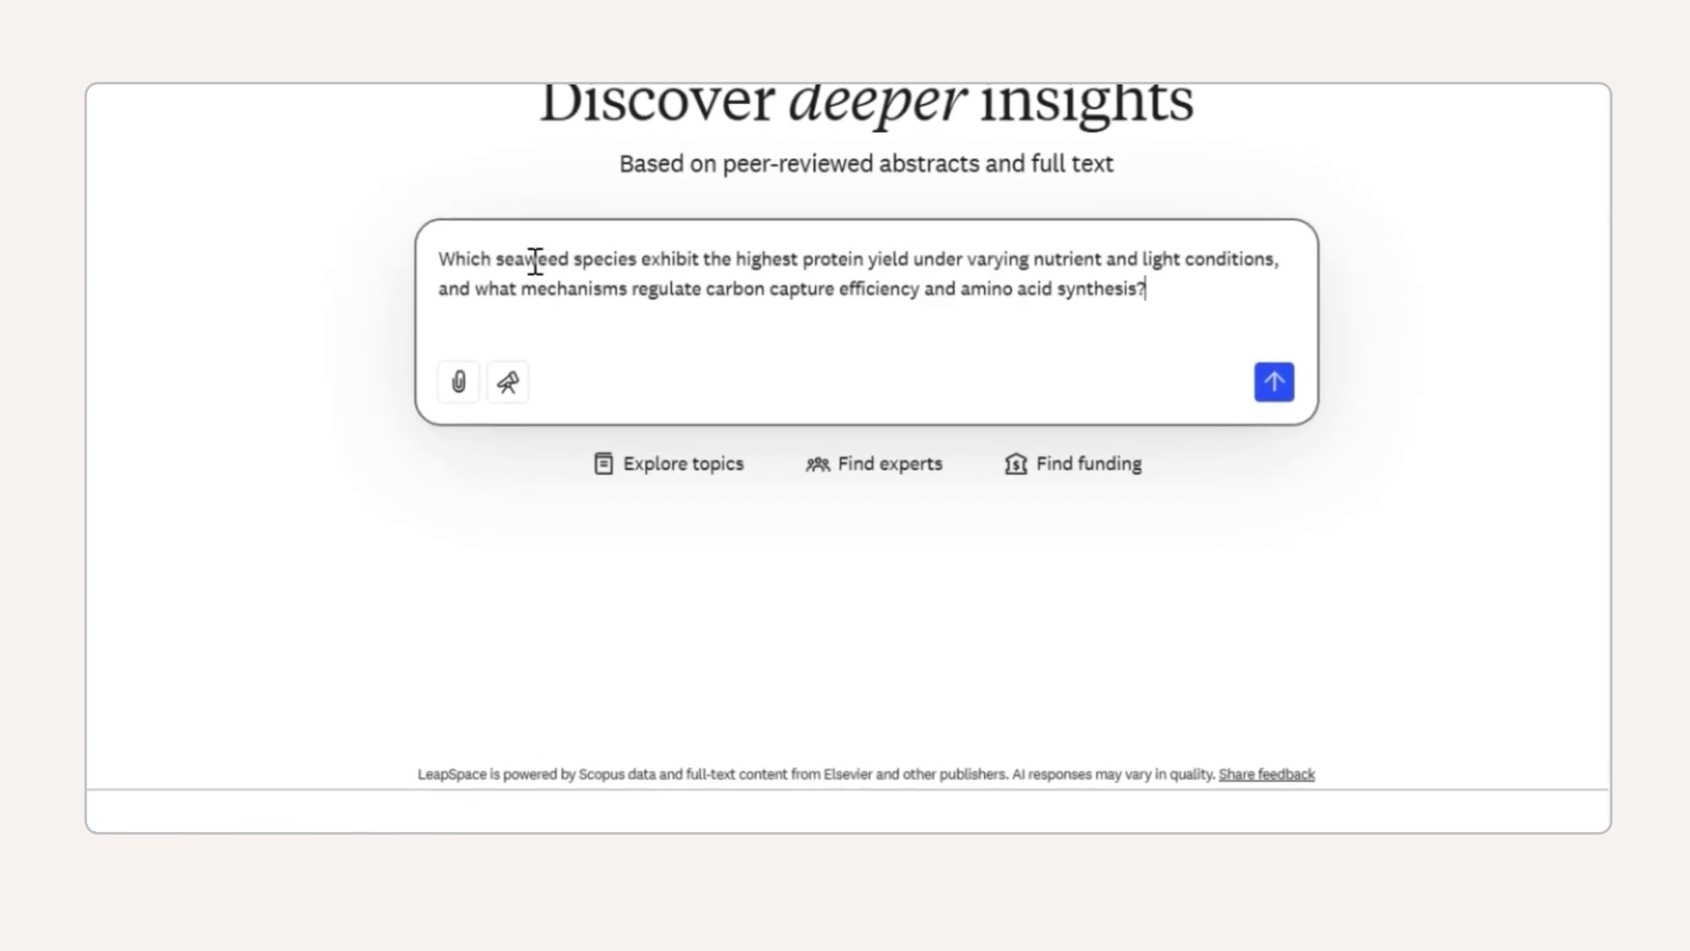
{"action": "left_click", "coordinate": [507, 382]}
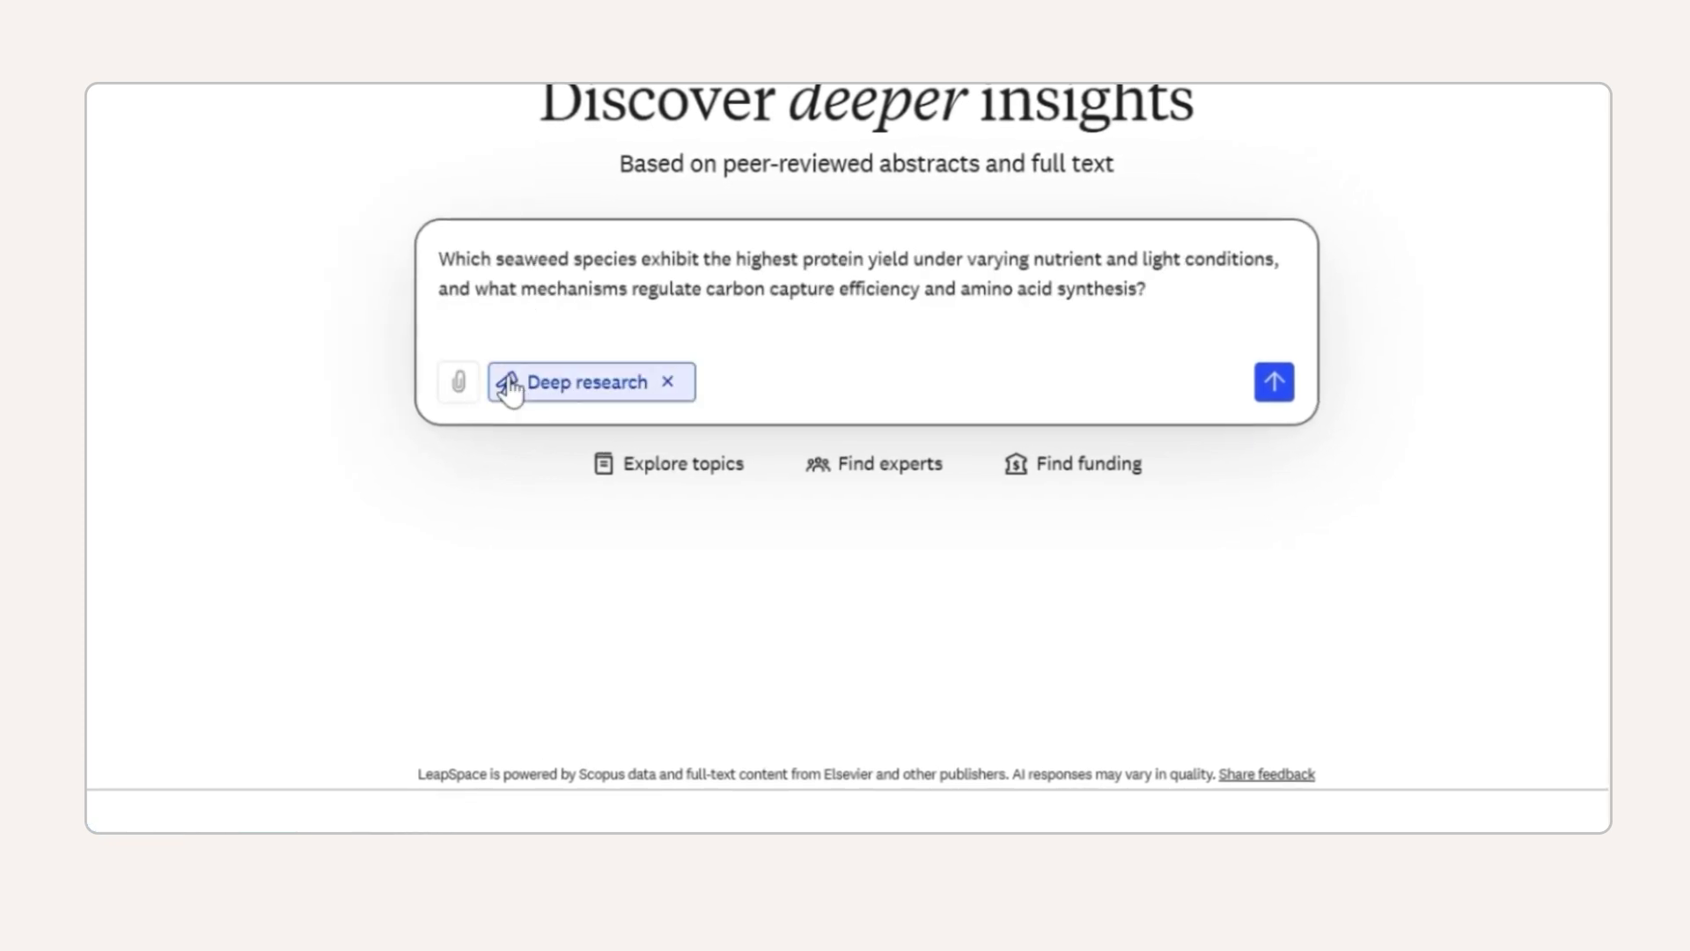
{"action": "left_click", "coordinate": [1274, 382]}
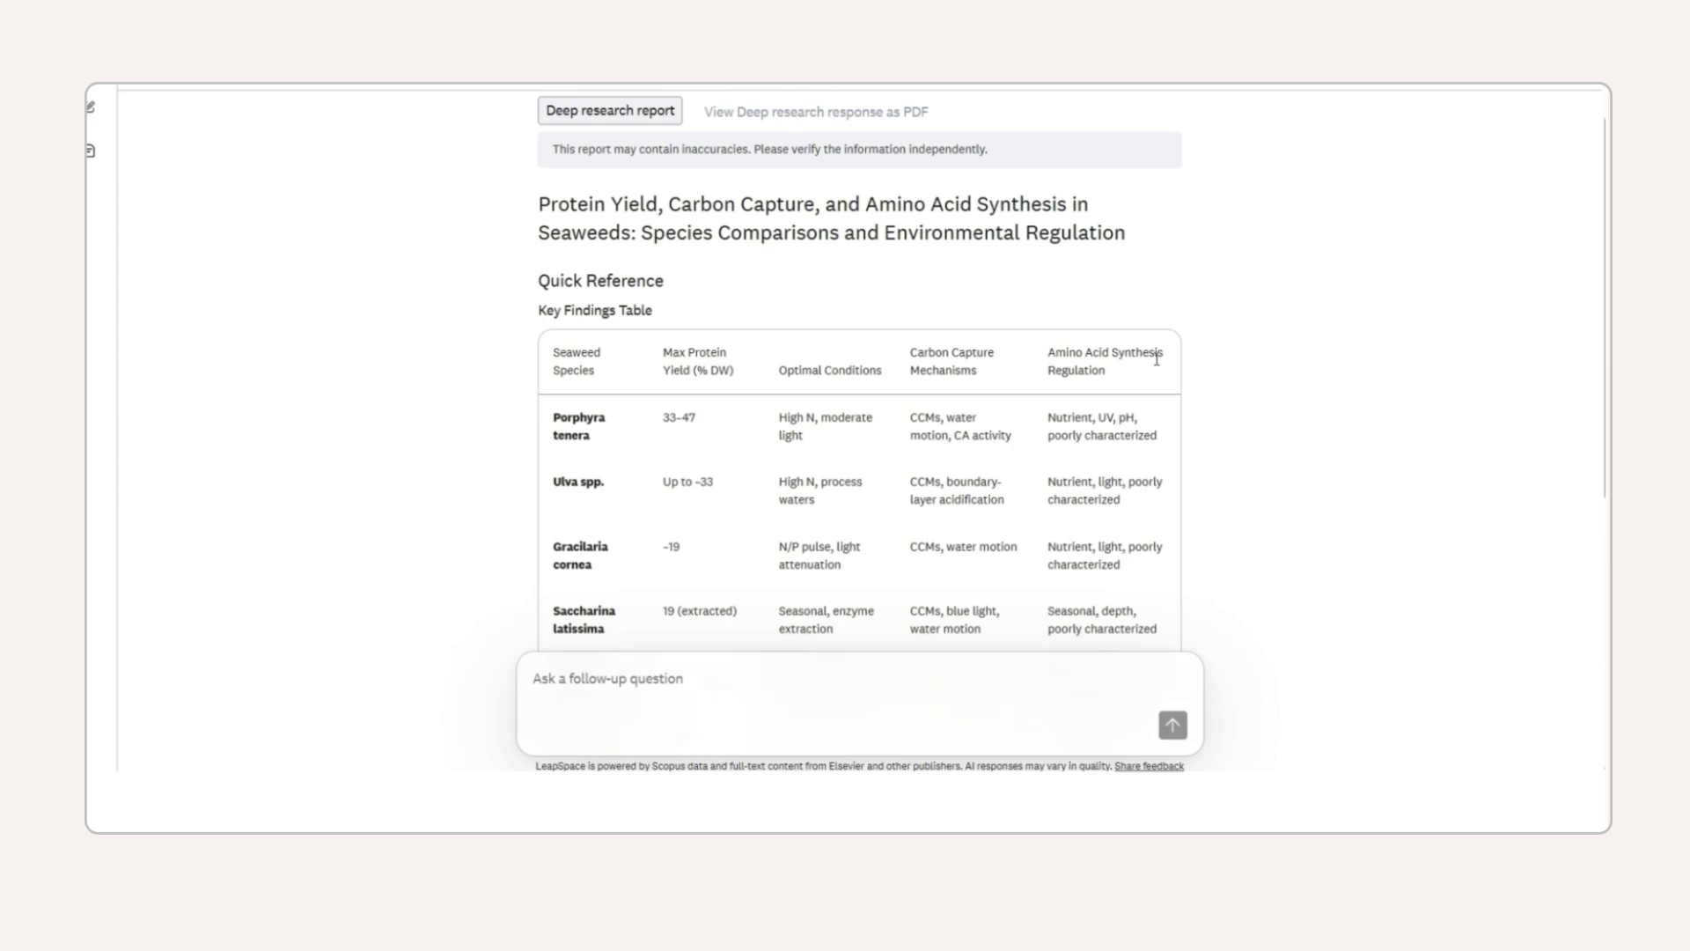
Step: Read through the Deep research report, including protein yield, seasonal and harvest effects, post-harvest treatments and carbon capture mechanisms
{"action": "scroll", "coordinate": [1528, 140], "scroll_direction": "down", "scroll_amount": 4}
{"action": "scroll", "coordinate": [1528, 140], "scroll_direction": "down", "scroll_amount": 4}
{"action": "scroll", "coordinate": [1529, 142], "scroll_direction": "down", "scroll_amount": 4}
{"action": "scroll", "coordinate": [1528, 142], "scroll_direction": "down", "scroll_amount": 4}
{"action": "scroll", "coordinate": [1528, 141], "scroll_direction": "down", "scroll_amount": 4}
{"action": "scroll", "coordinate": [1528, 142], "scroll_direction": "down", "scroll_amount": 4}
{"action": "scroll", "coordinate": [1528, 141], "scroll_direction": "down", "scroll_amount": 3}
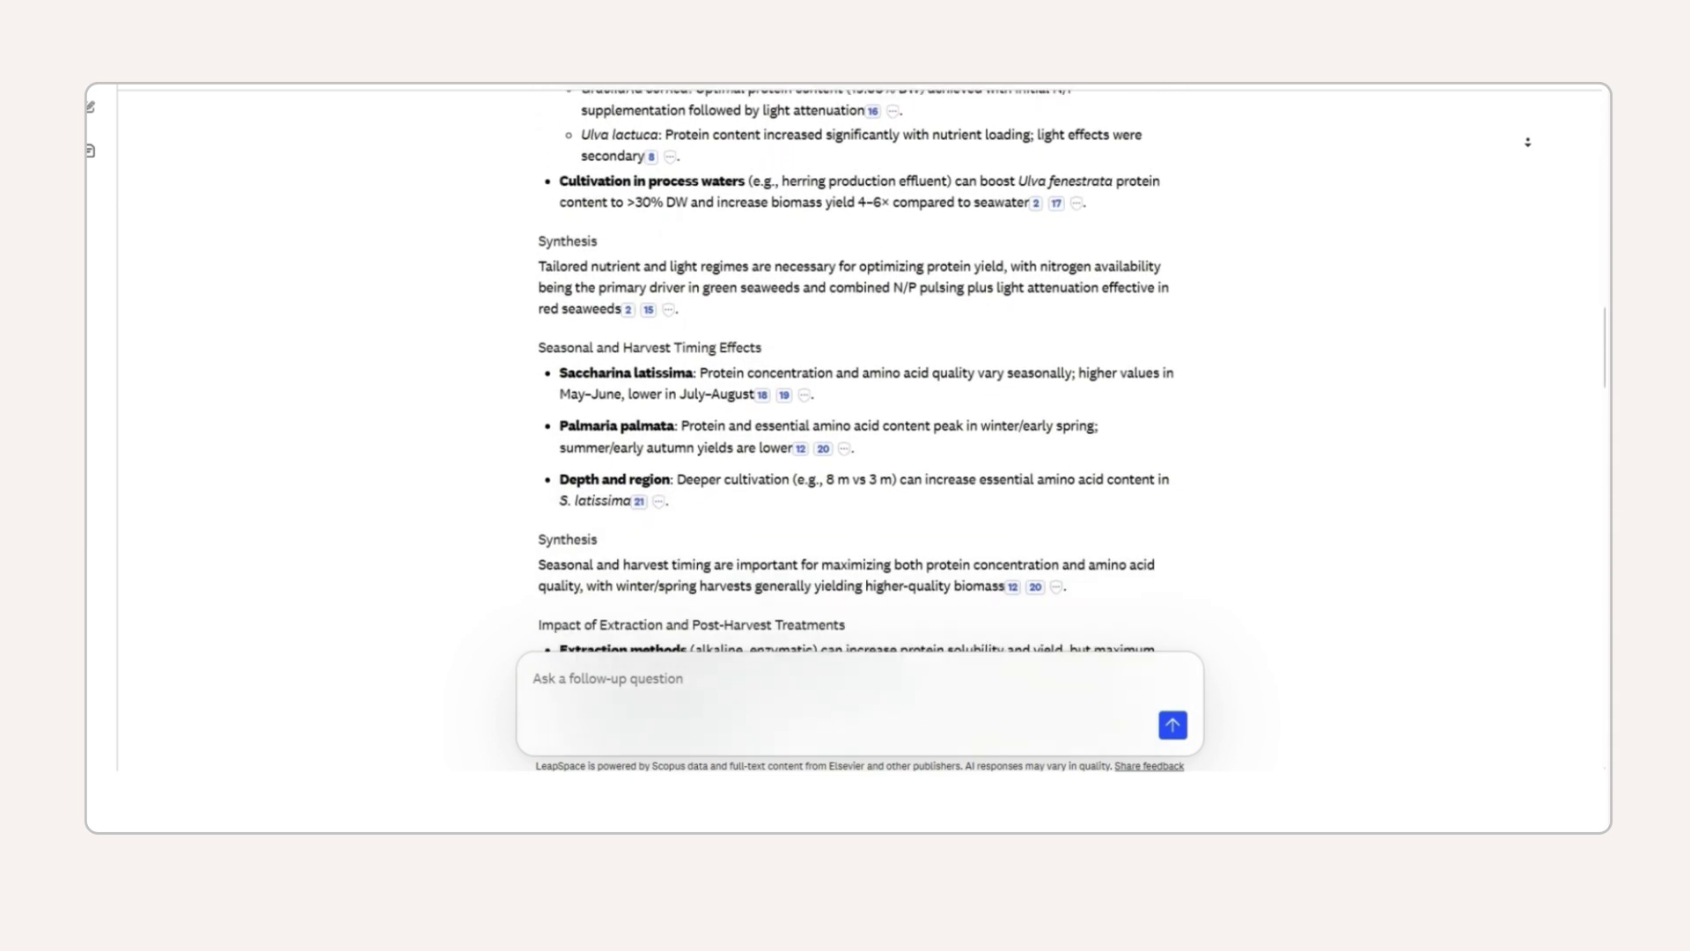
{"action": "scroll", "coordinate": [1528, 141], "scroll_direction": "down", "scroll_amount": 2}
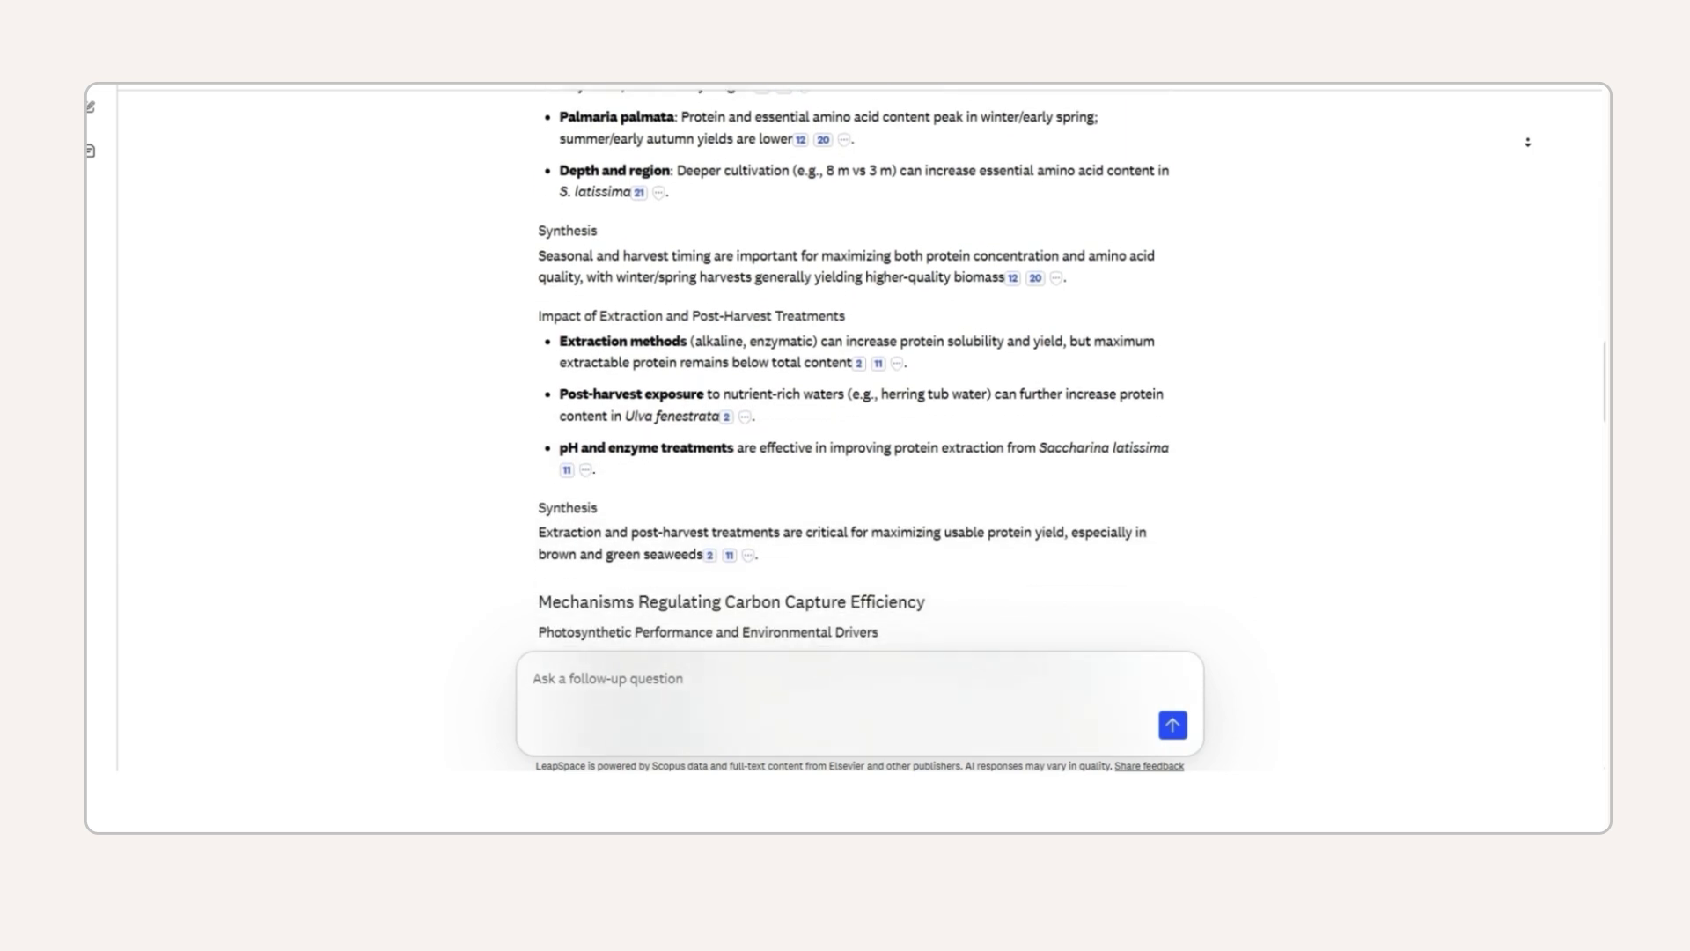
{"action": "scroll", "coordinate": [1528, 142], "scroll_direction": "down", "scroll_amount": 4}
{"action": "scroll", "coordinate": [1528, 147], "scroll_direction": "down", "scroll_amount": 6}
{"action": "scroll", "coordinate": [1526, 152], "scroll_direction": "down", "scroll_amount": 6}
{"action": "scroll", "coordinate": [1526, 152], "scroll_direction": "down", "scroll_amount": 6}
{"action": "scroll", "coordinate": [1527, 153], "scroll_direction": "down", "scroll_amount": 6}
{"action": "scroll", "coordinate": [1526, 153], "scroll_direction": "down", "scroll_amount": 6}
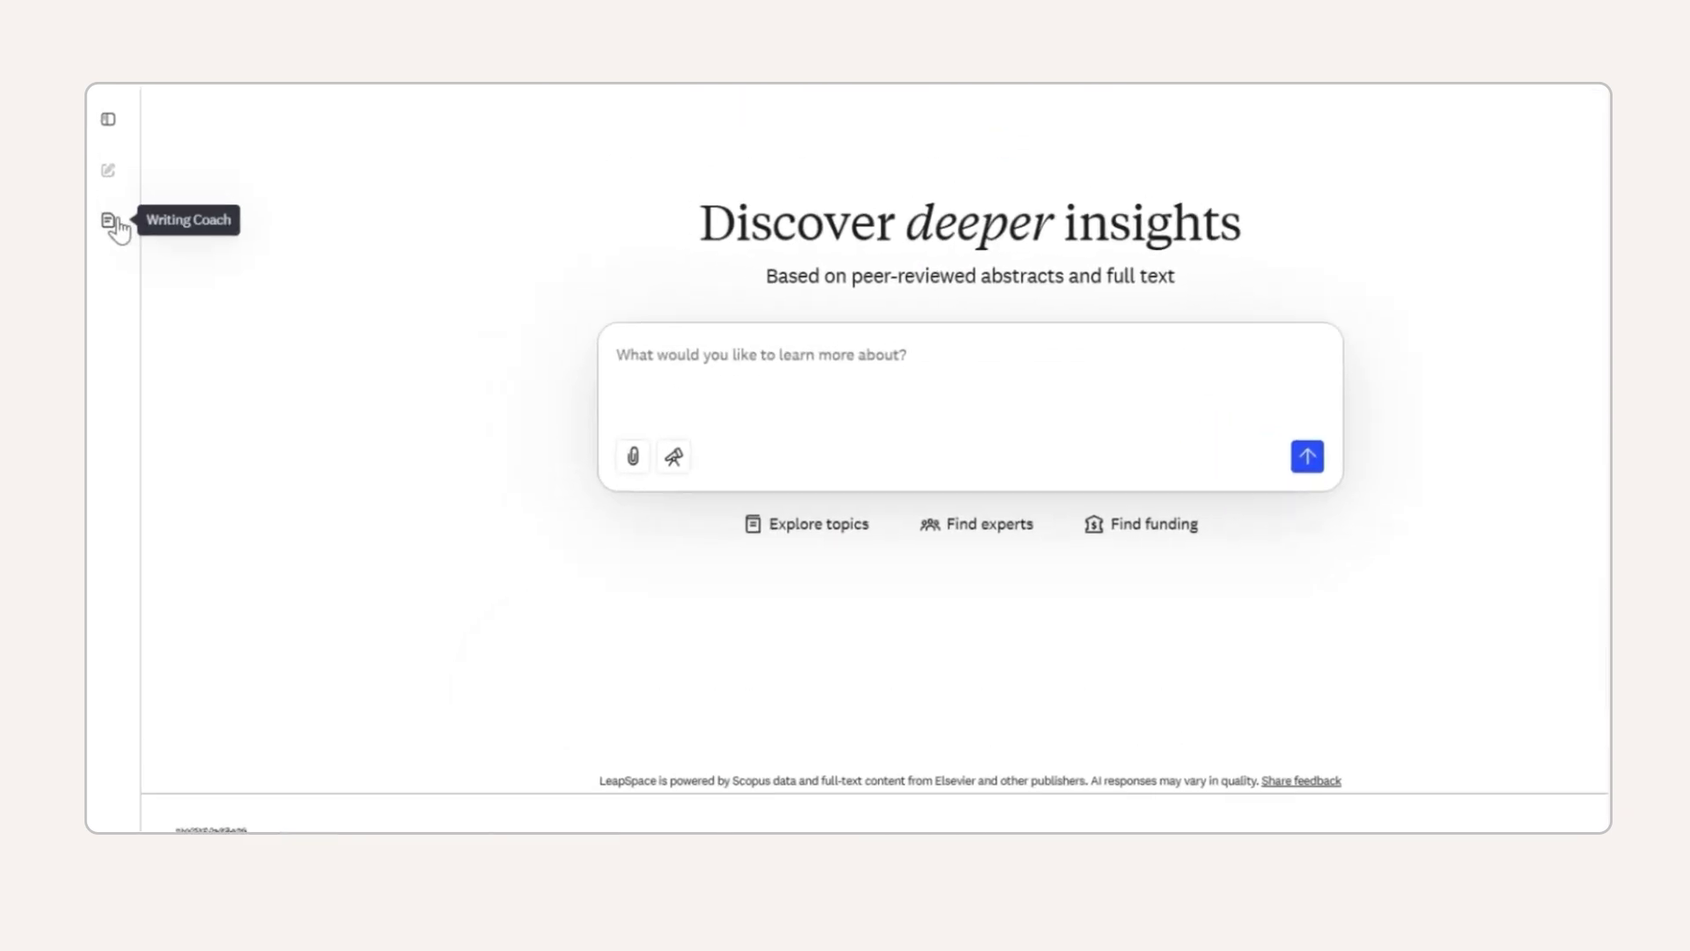
Step: Open the Writing Coach and paste the seaweed protein and carbon draft into a new writing
{"action": "left_click", "coordinate": [109, 220]}
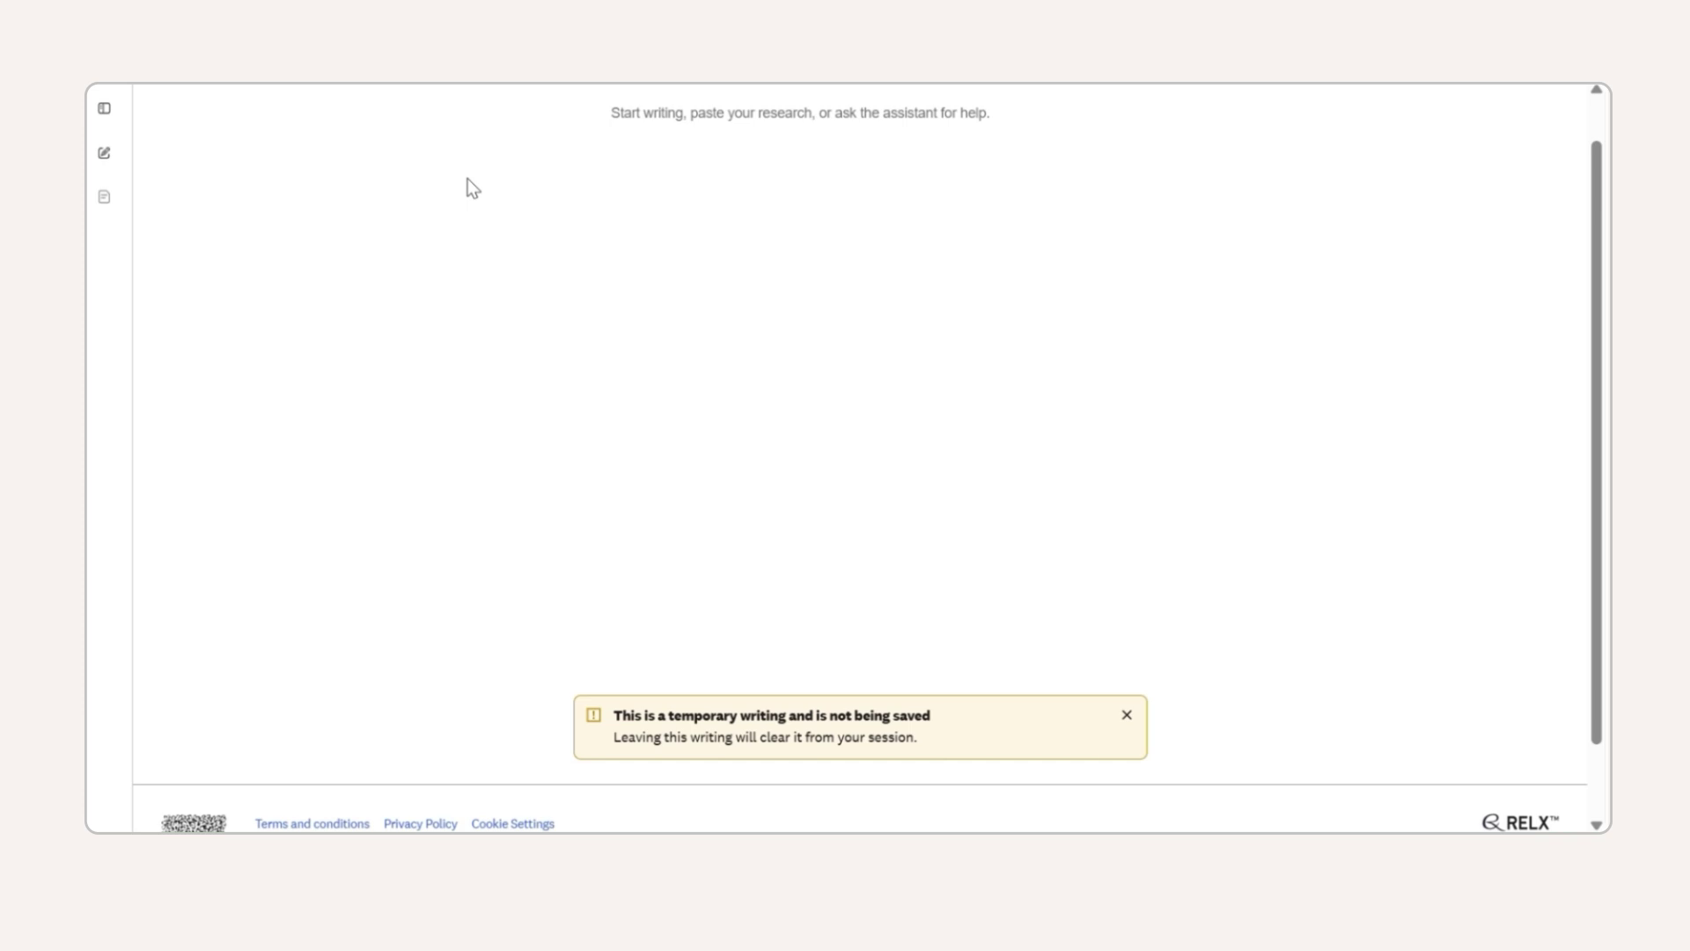
{"action": "key", "text": "ctrl+v"}
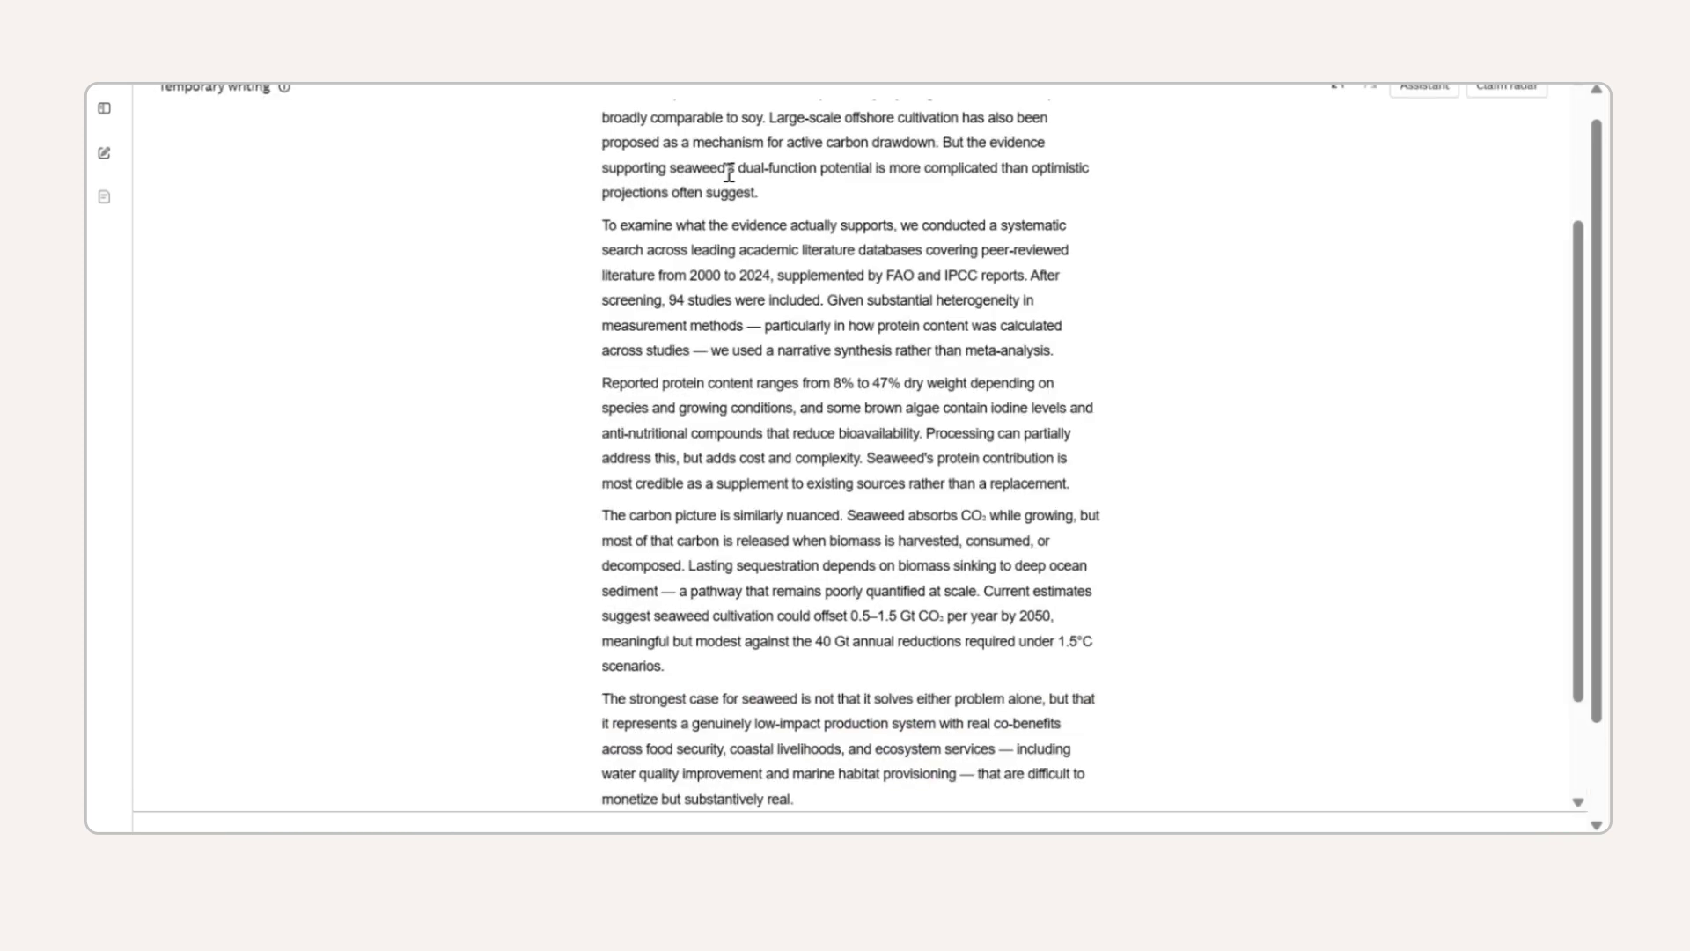
{"action": "scroll", "coordinate": [956, 165], "scroll_direction": "up", "scroll_amount": 5}
Step: Ask the writing assistant "Evaluate whether my draft is supported by existing literature"
{"action": "left_click", "coordinate": [1418, 122]}
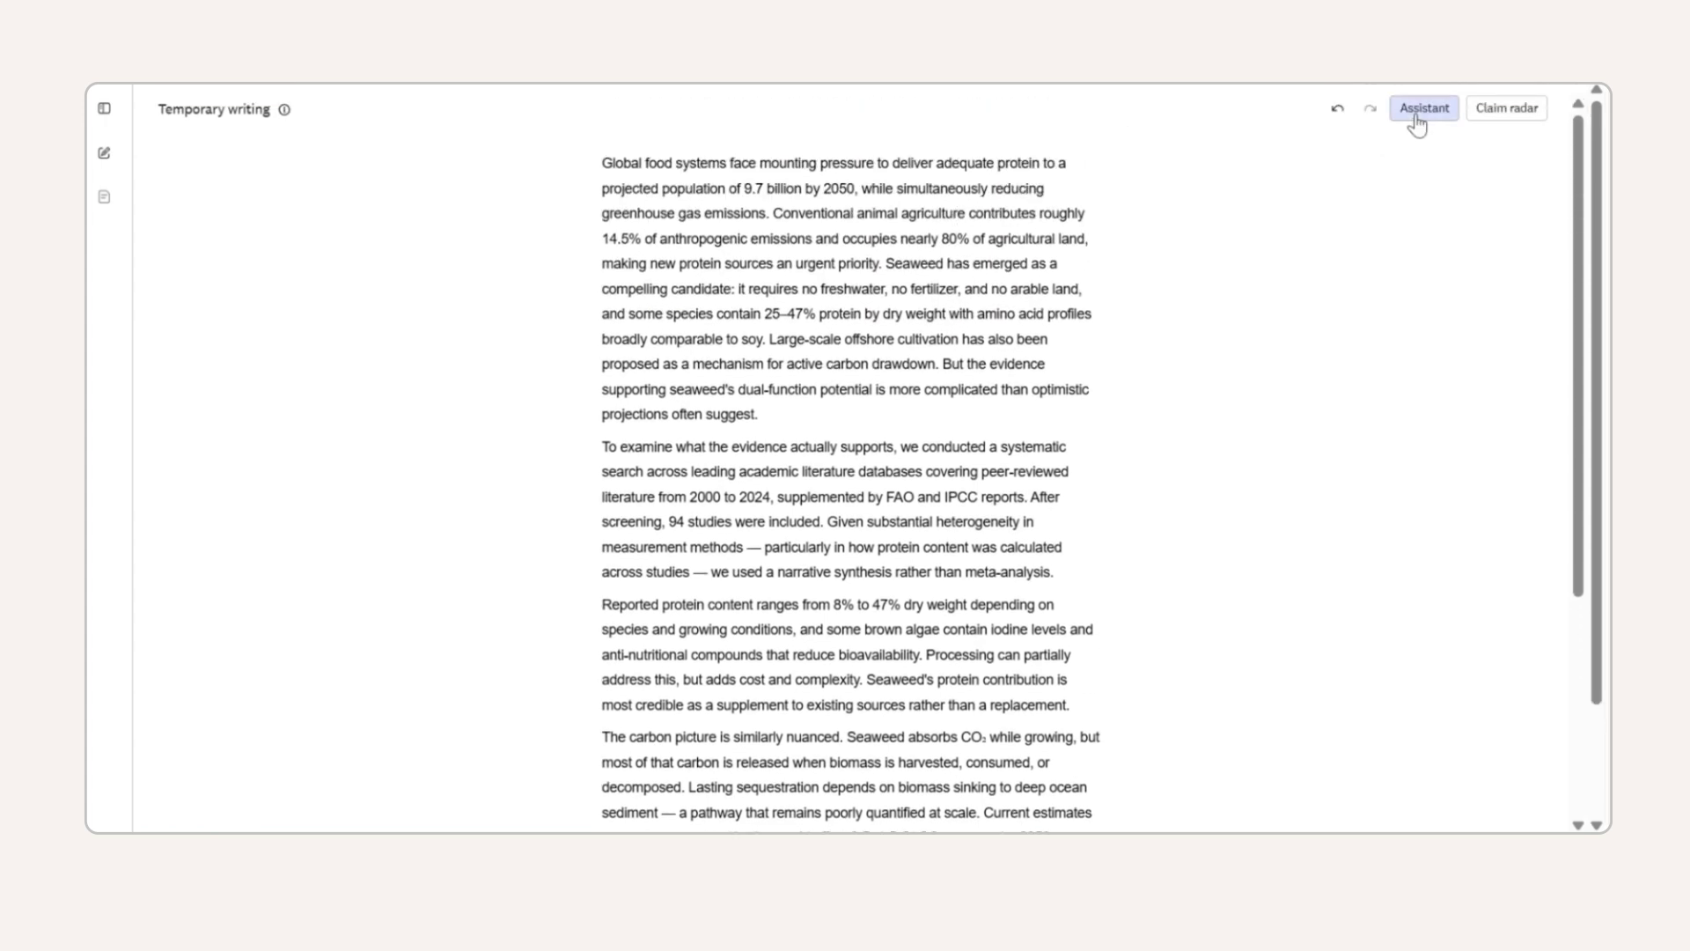
{"action": "left_click", "coordinate": [1358, 750]}
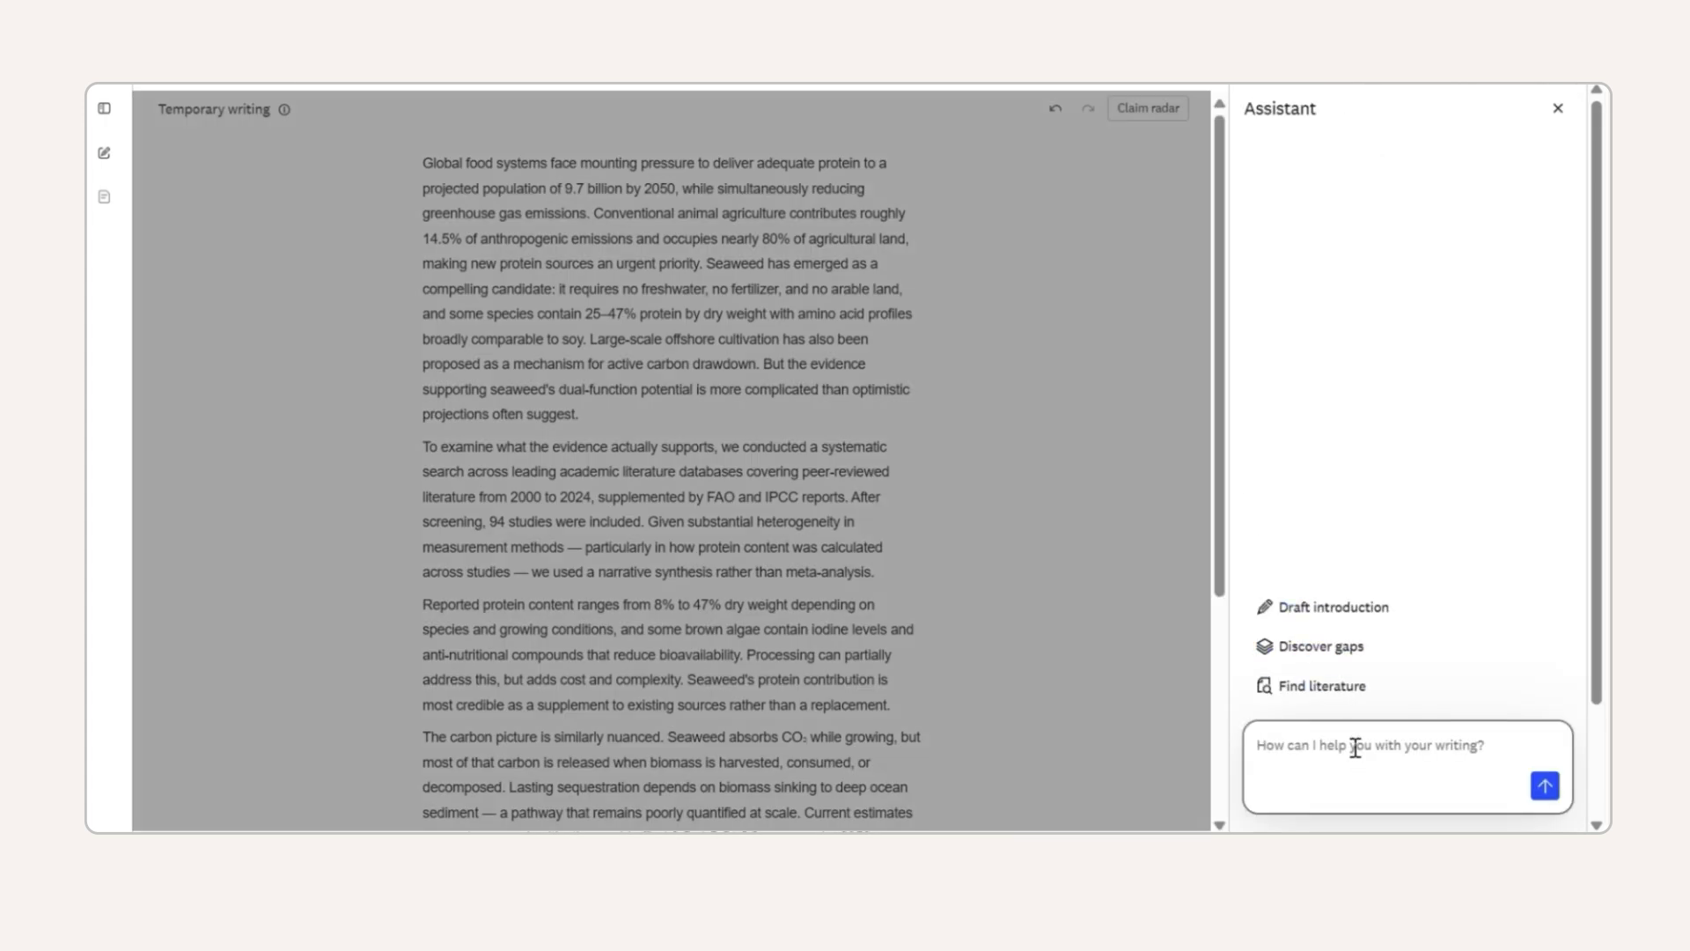
{"action": "type", "text": "Evaluate whether my draft is supported by existing literature"}
{"action": "key", "text": "Return"}
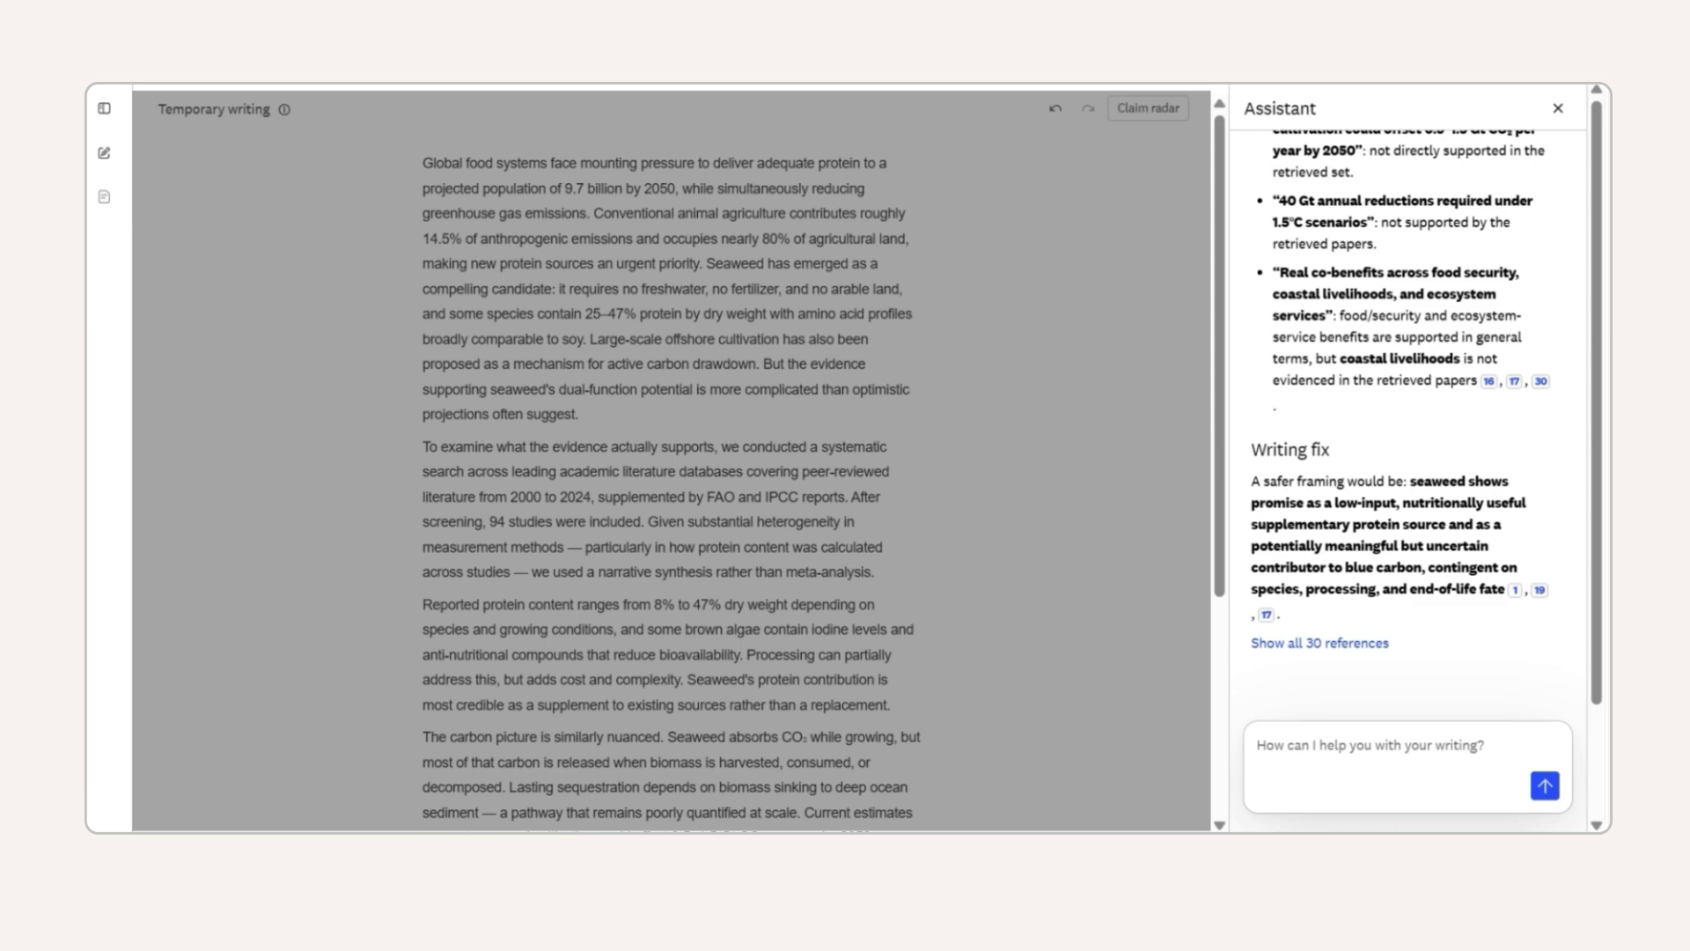
Step: Read through the literature evaluation and ask the assistant "Flag sentence level edits in my draft and include references"
{"action": "scroll", "coordinate": [1506, 551], "scroll_direction": "up", "scroll_amount": 3}
{"action": "scroll", "coordinate": [1508, 553], "scroll_direction": "up", "scroll_amount": 10}
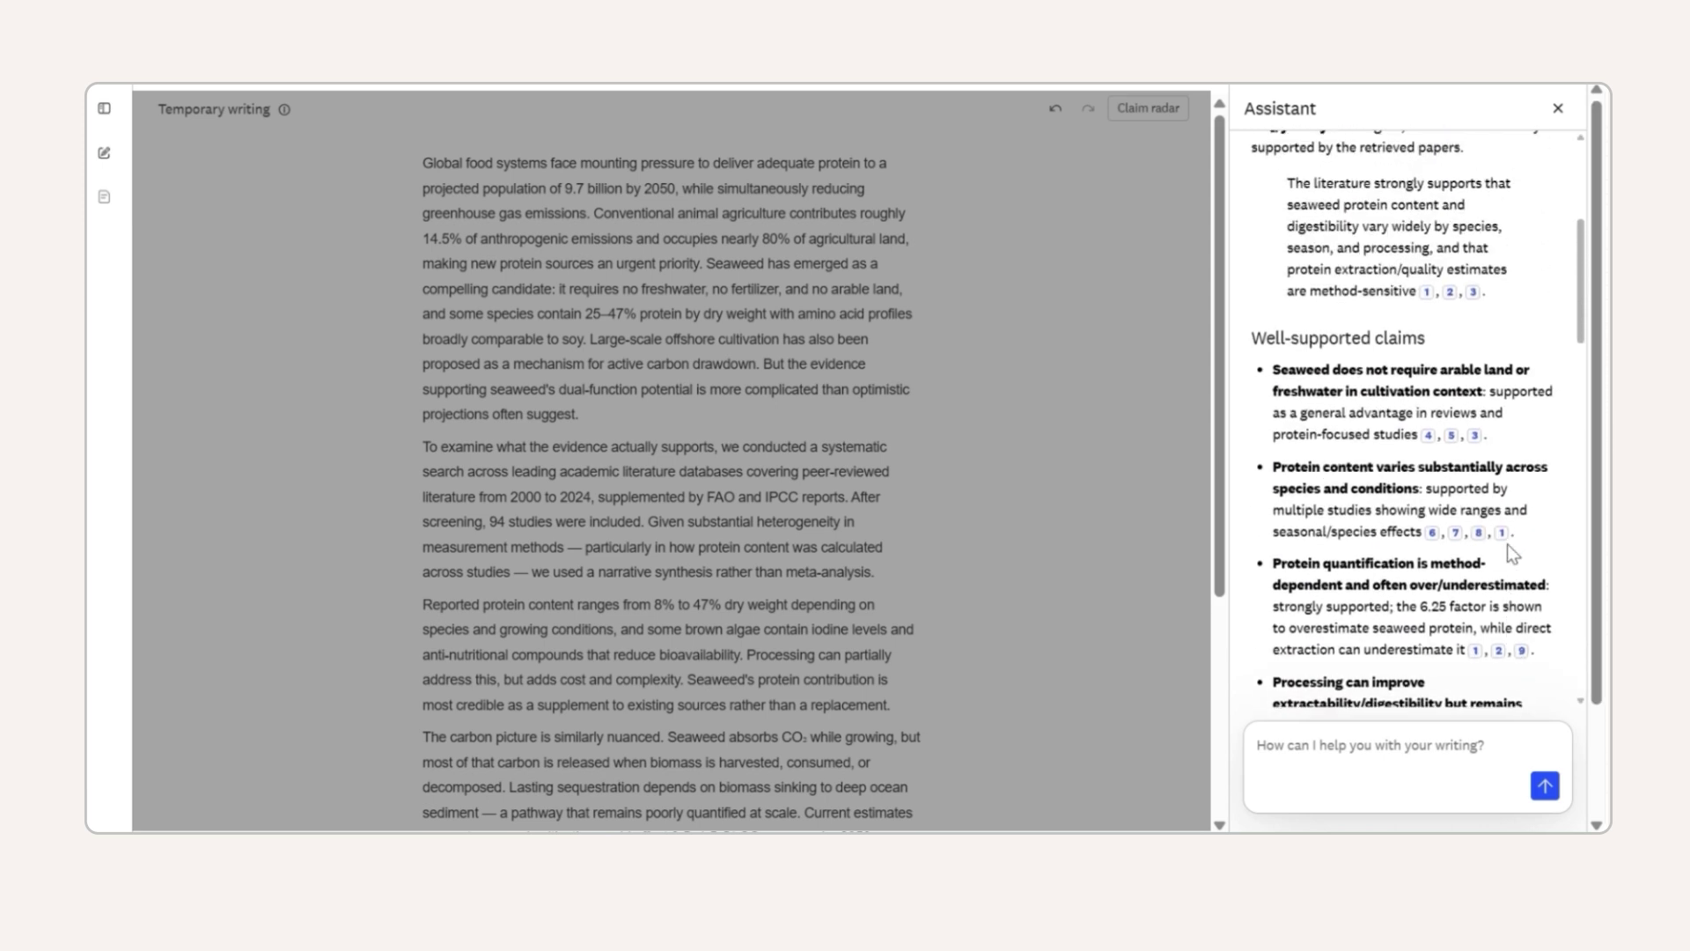
{"action": "scroll", "coordinate": [1506, 553], "scroll_direction": "up", "scroll_amount": 1}
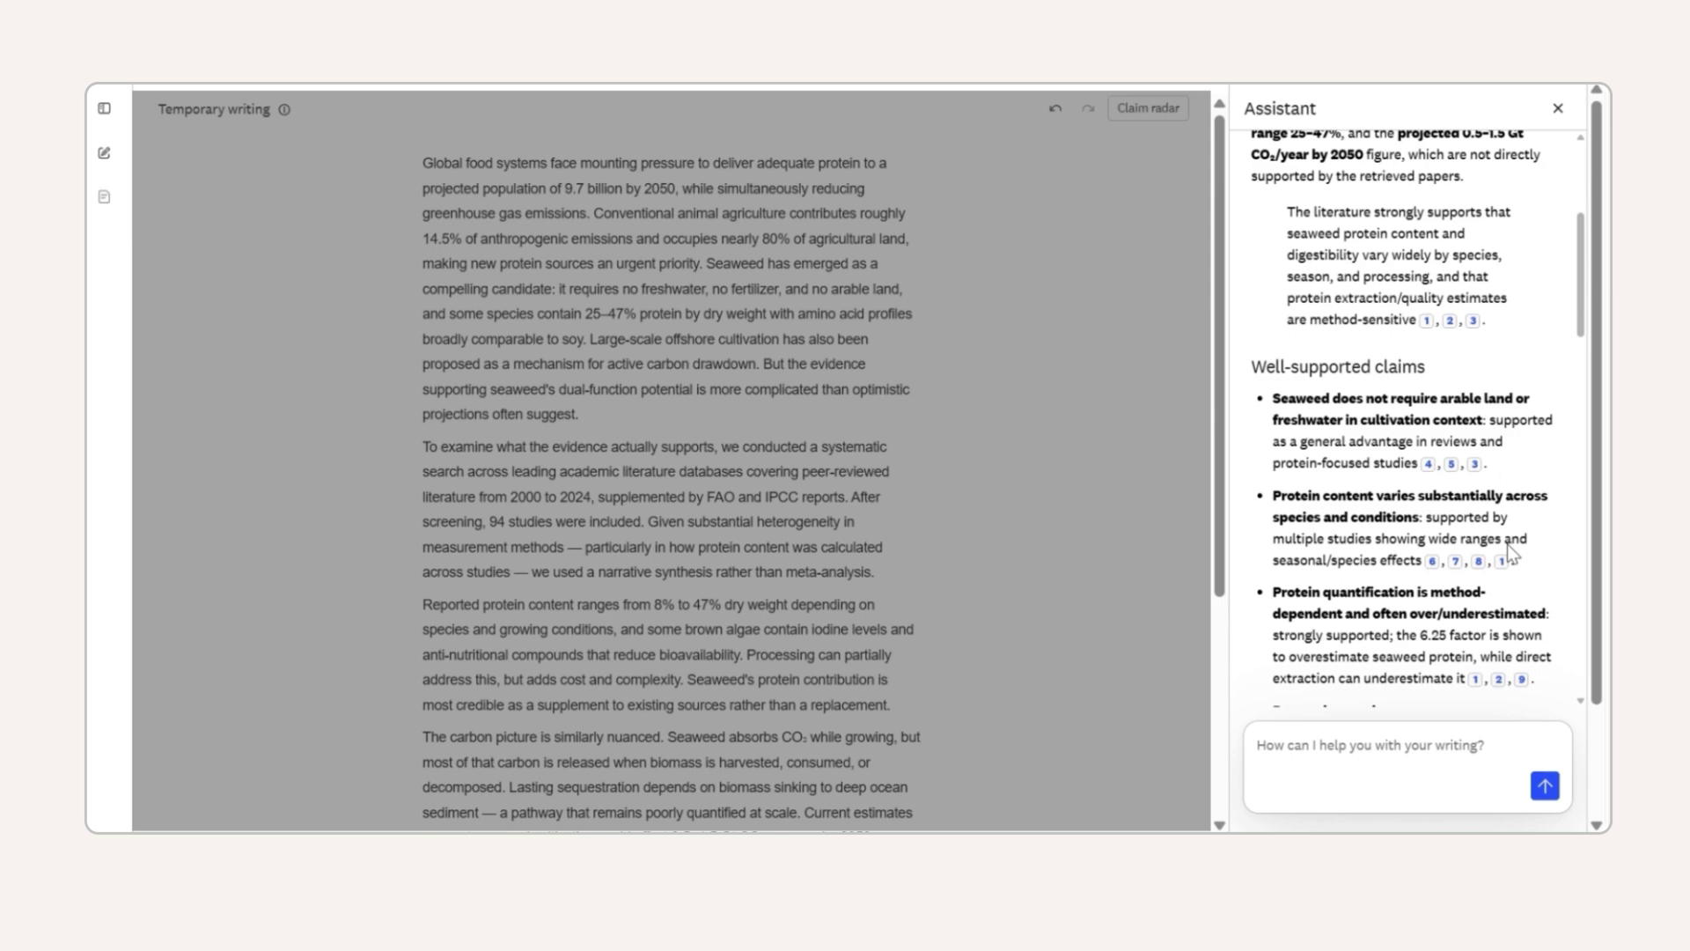
{"action": "scroll", "coordinate": [1507, 544], "scroll_direction": "up", "scroll_amount": 4}
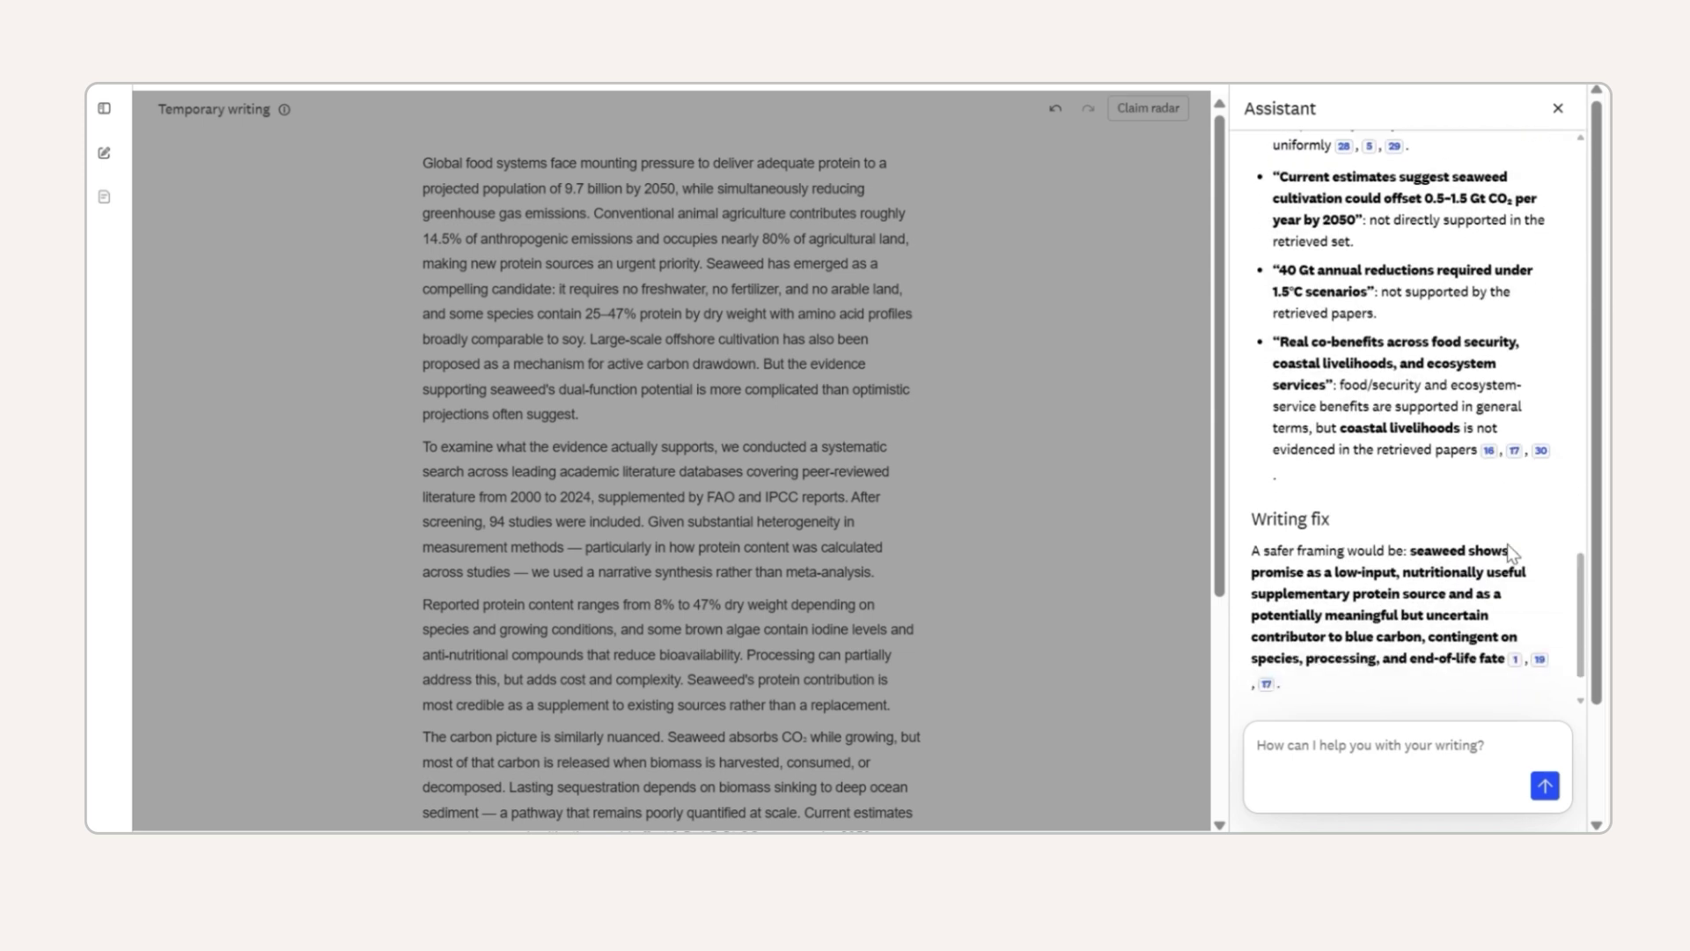
{"action": "scroll", "coordinate": [1506, 544], "scroll_direction": "down", "scroll_amount": 1}
{"action": "left_click", "coordinate": [1401, 745]}
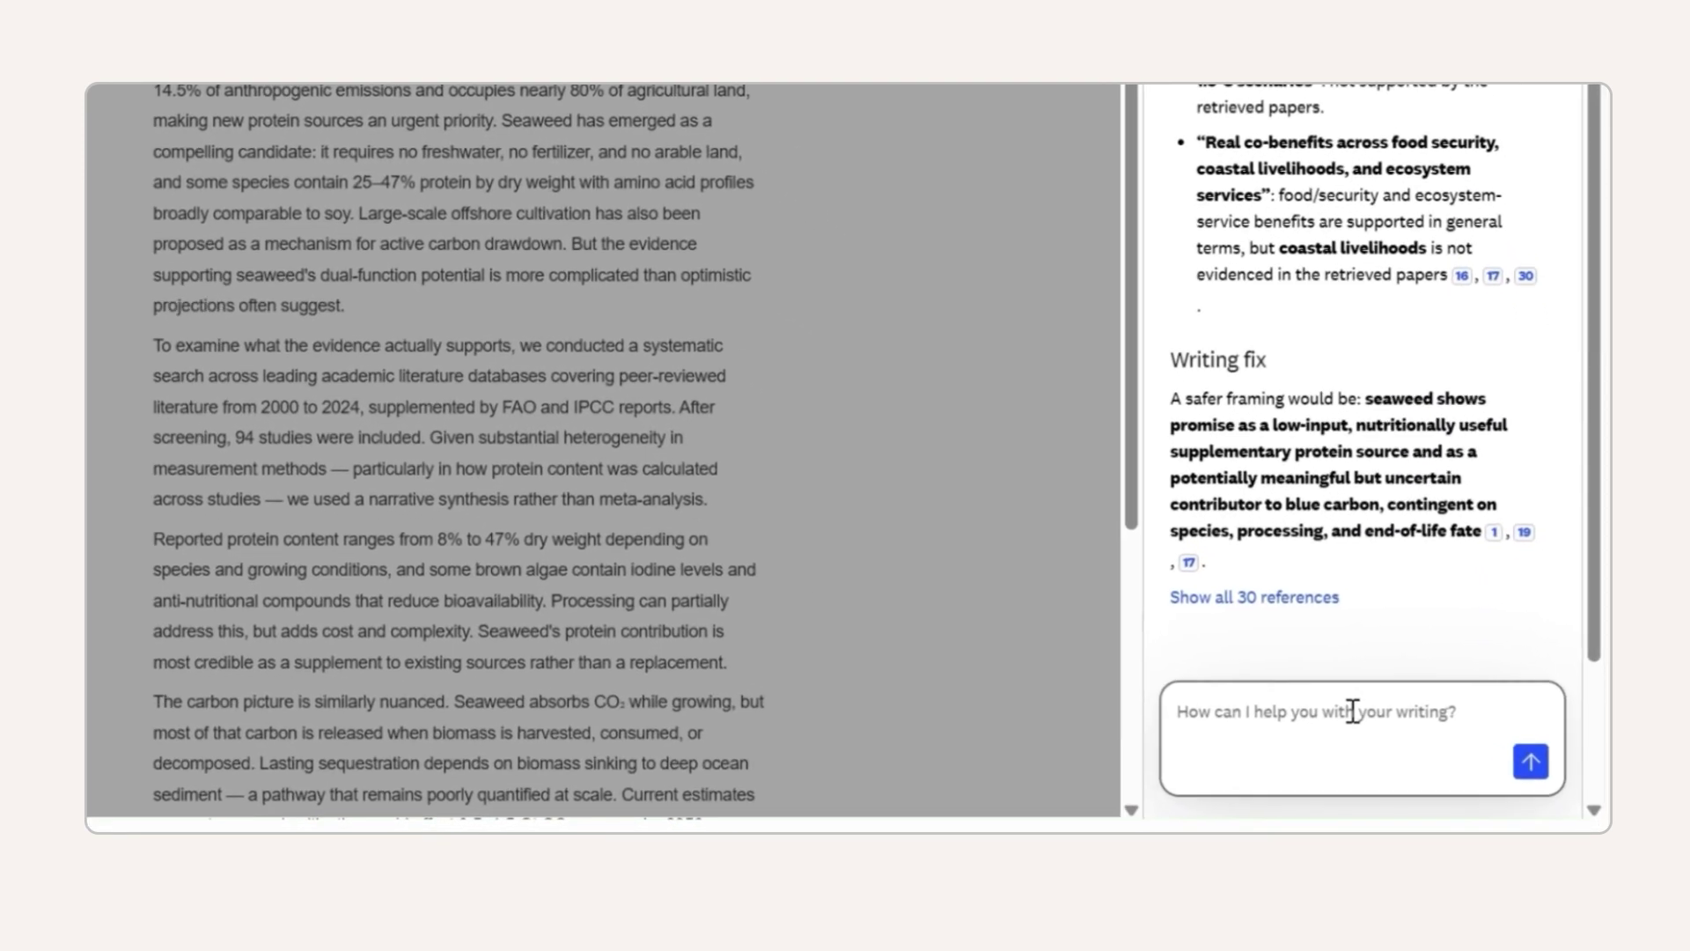
{"action": "type", "text": "Flag sentence level edits in my draft and include references"}
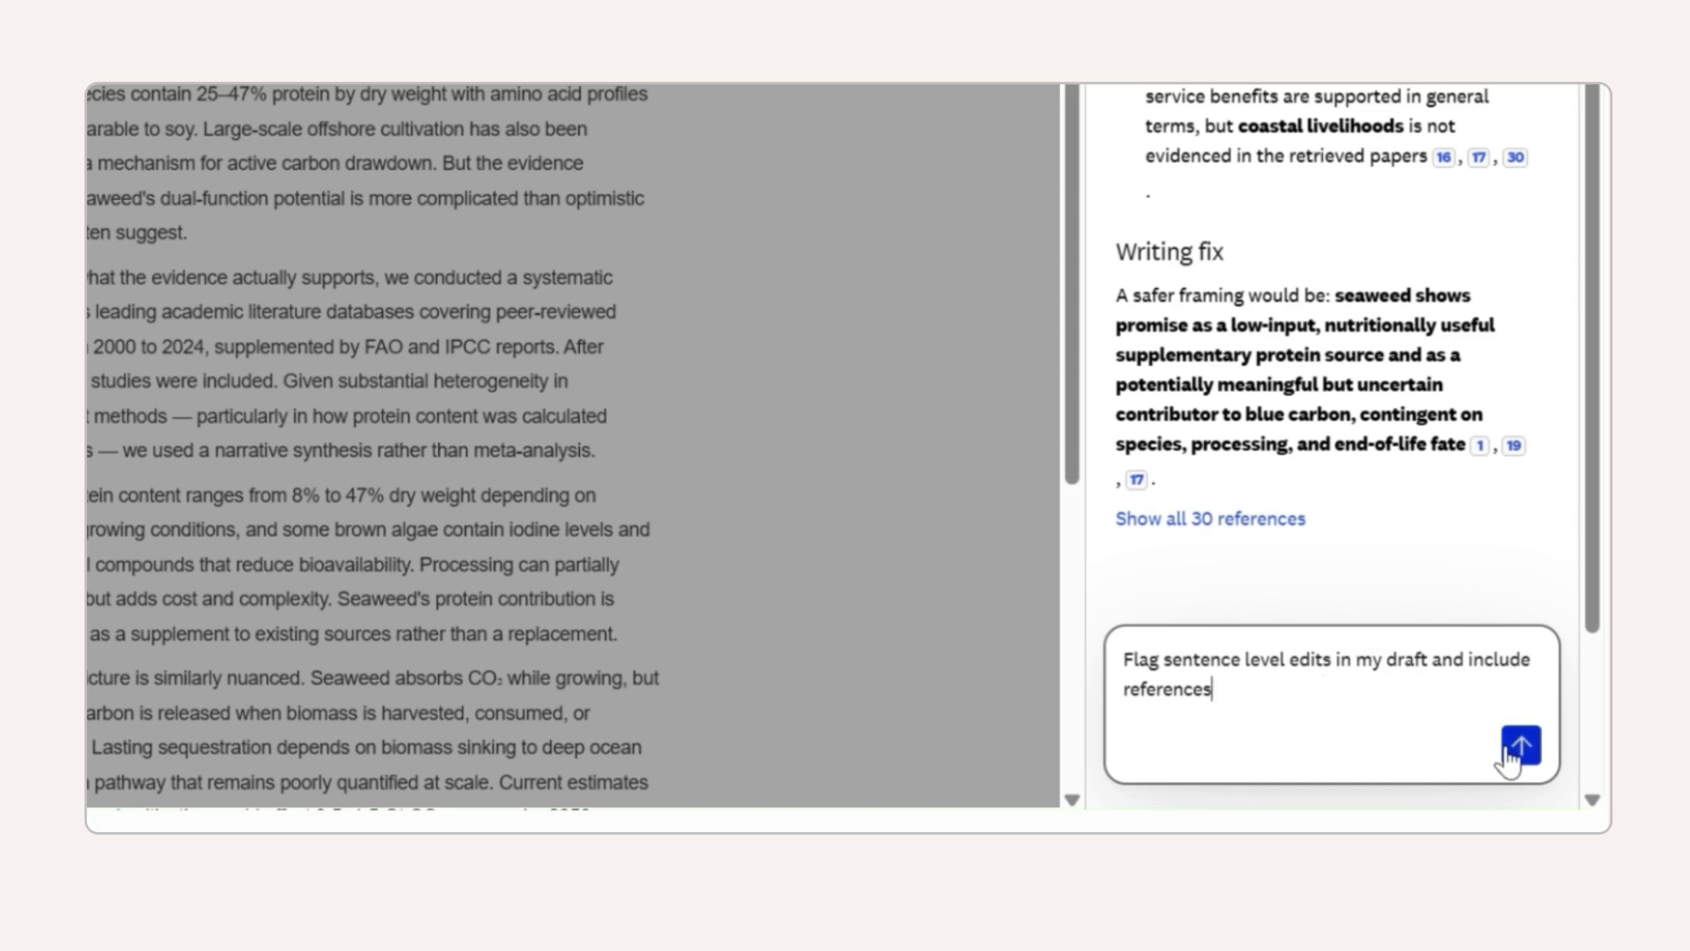
{"action": "left_click", "coordinate": [1510, 750]}
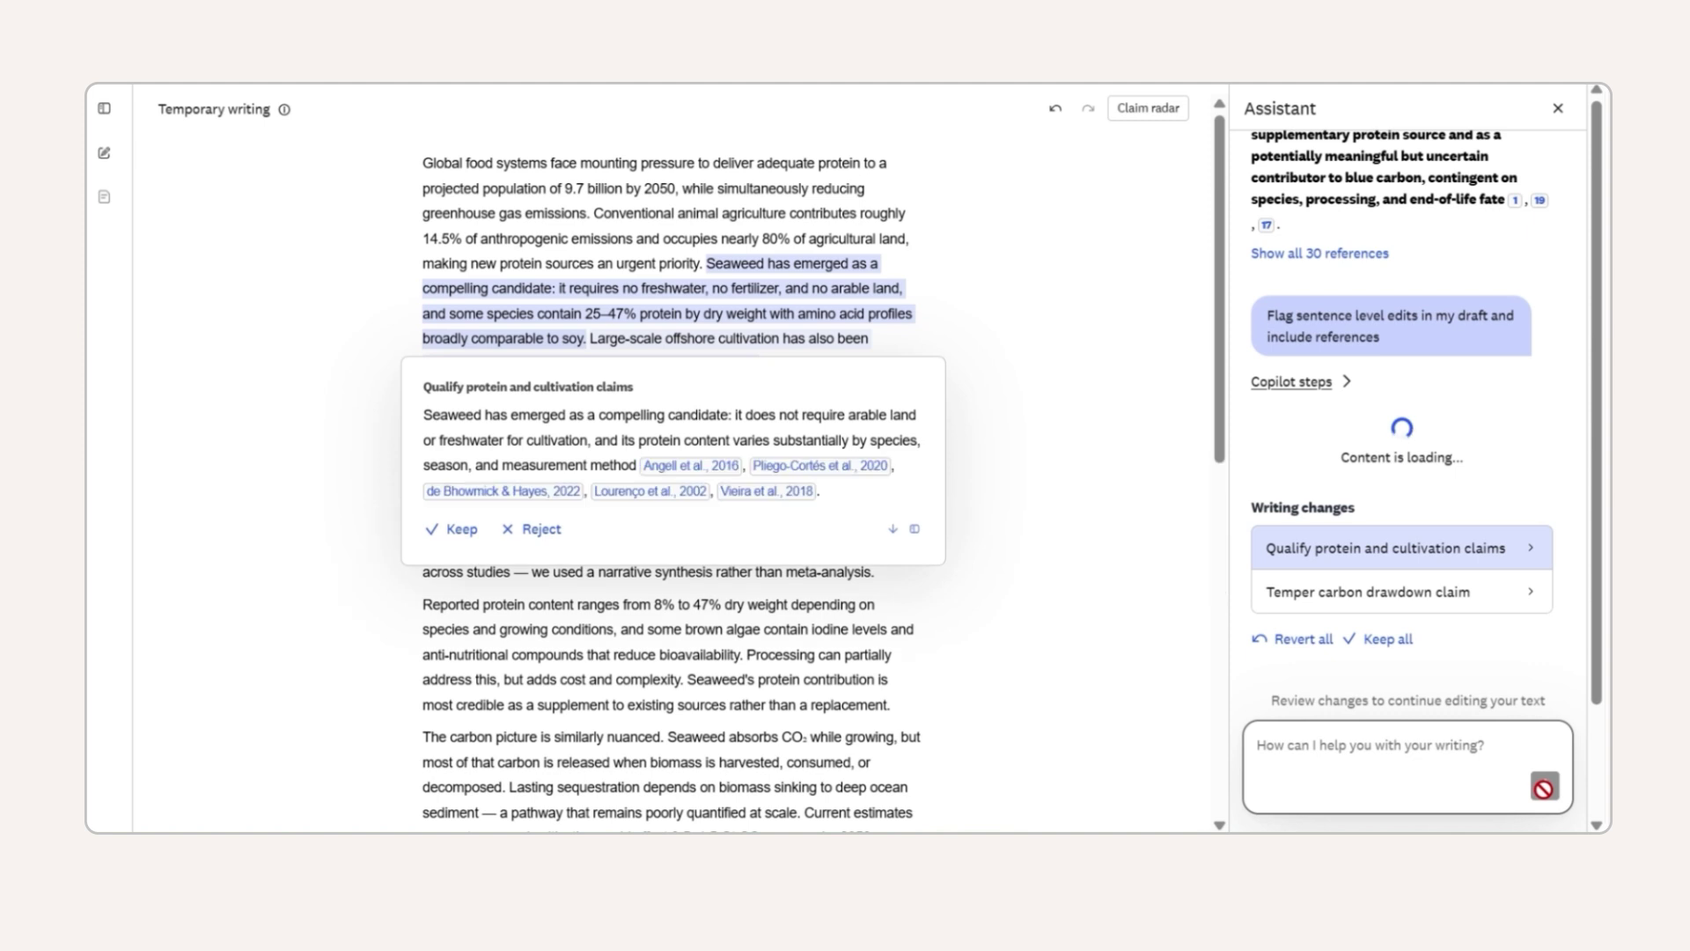
Step: Keep both suggested edits, "Qualify protein and cultivation claims" and "Temper carbon drawdown claim", and look over the revised draft
{"action": "left_click", "coordinate": [468, 527]}
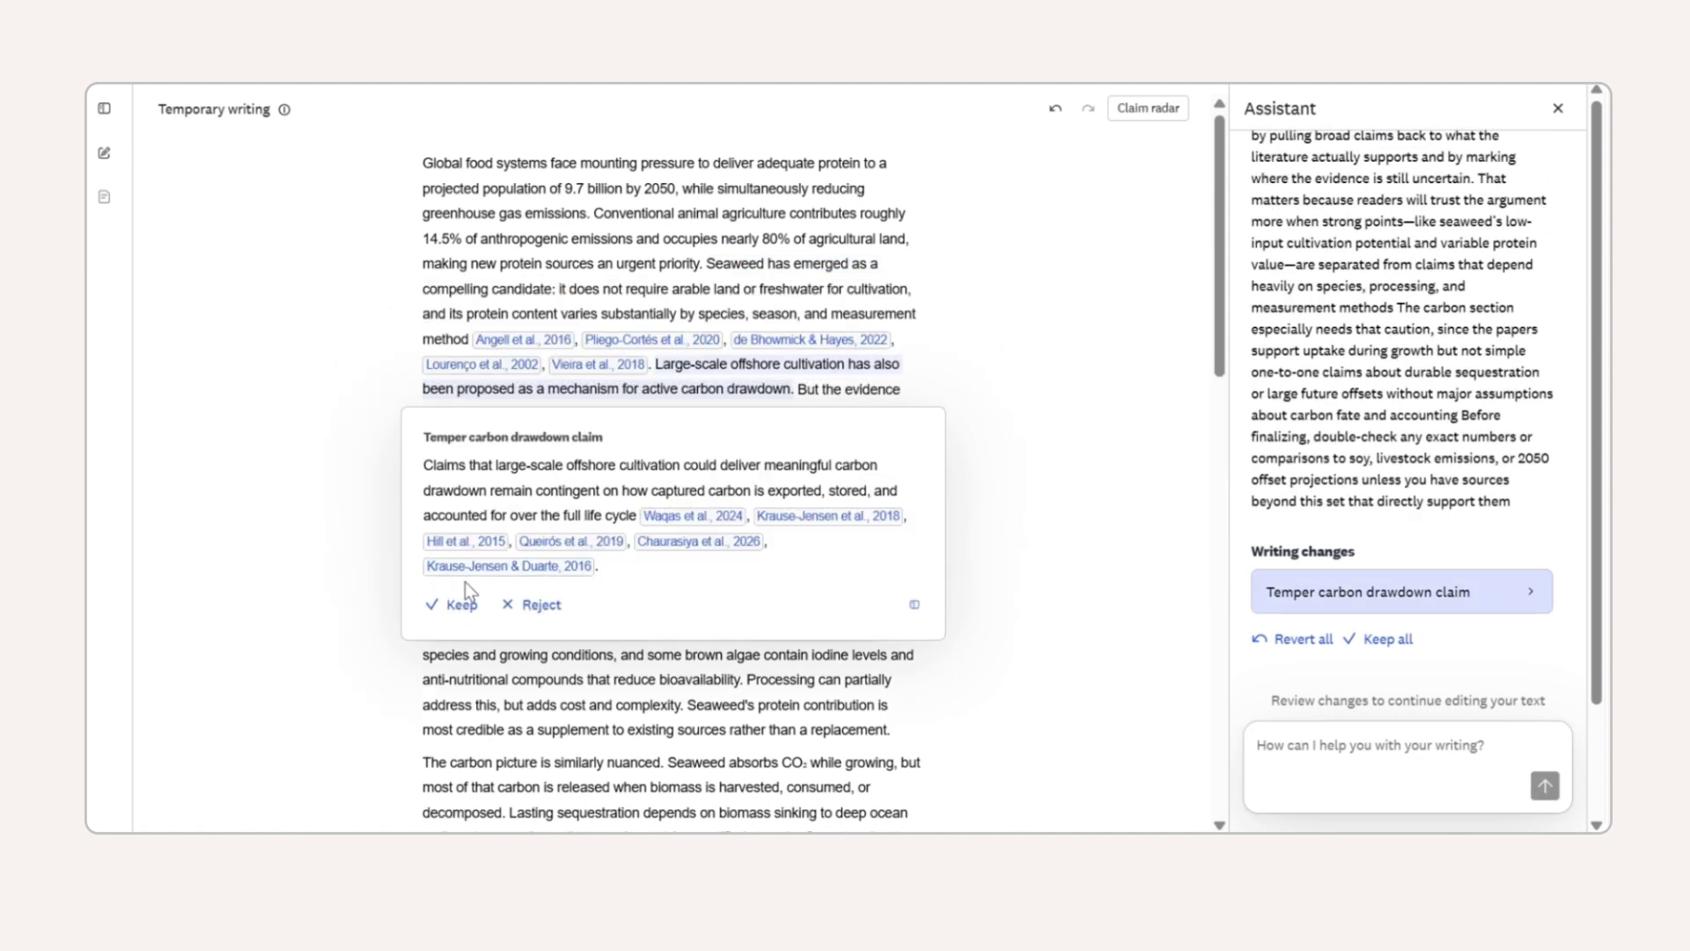
{"action": "left_click", "coordinate": [459, 608]}
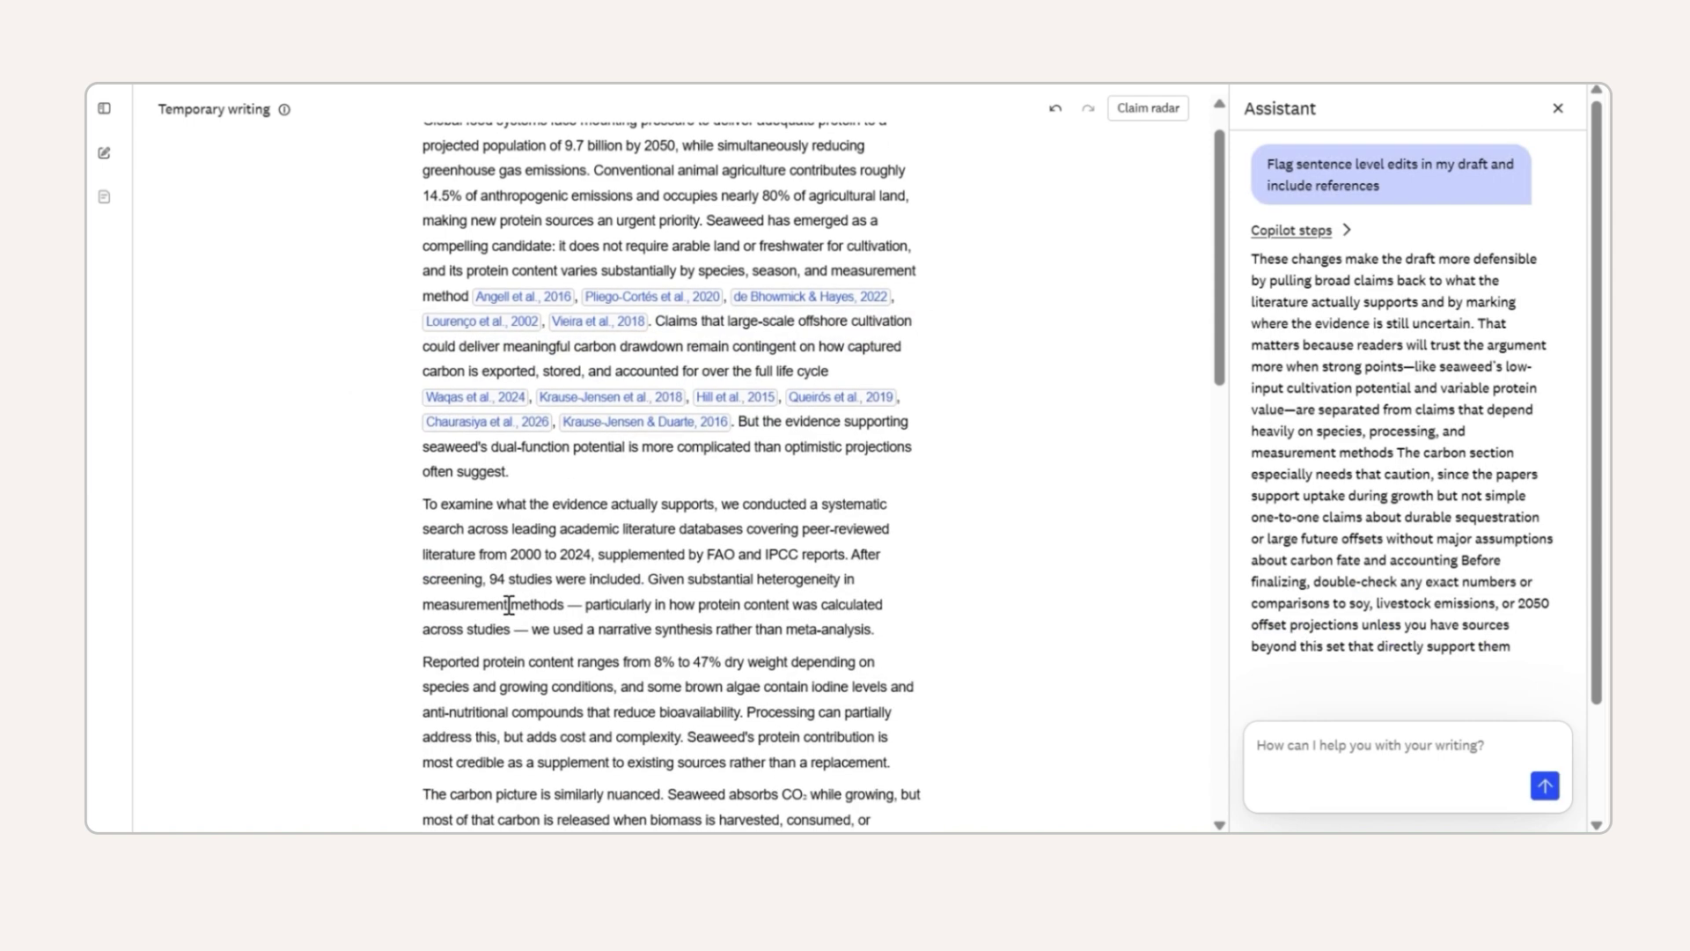
{"action": "scroll", "coordinate": [520, 595], "scroll_direction": "down", "scroll_amount": 7}
{"action": "scroll", "coordinate": [783, 499], "scroll_direction": "down", "scroll_amount": 2}
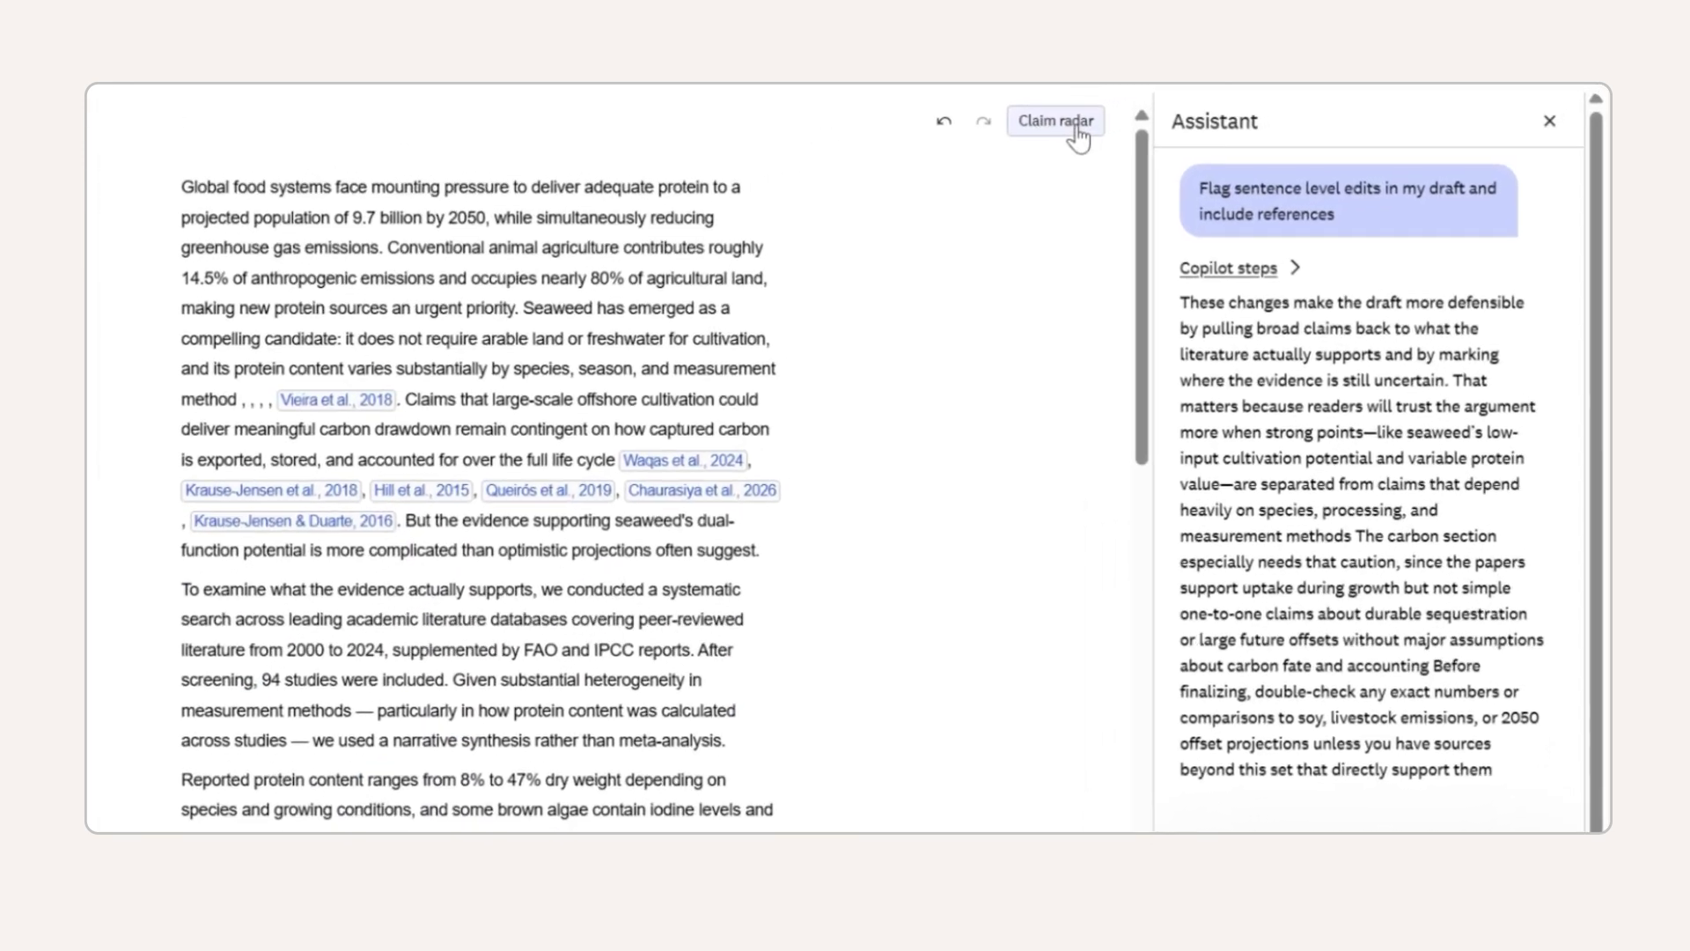
Step: Run Claim Radar on the draft and examine the evidence and all key insights for the claim about conventional animal agriculture's emissions and land use
{"action": "left_click", "coordinate": [1148, 108]}
{"action": "scroll", "coordinate": [1338, 316], "scroll_direction": "down", "scroll_amount": 1}
{"action": "scroll", "coordinate": [1338, 309], "scroll_direction": "down", "scroll_amount": 2}
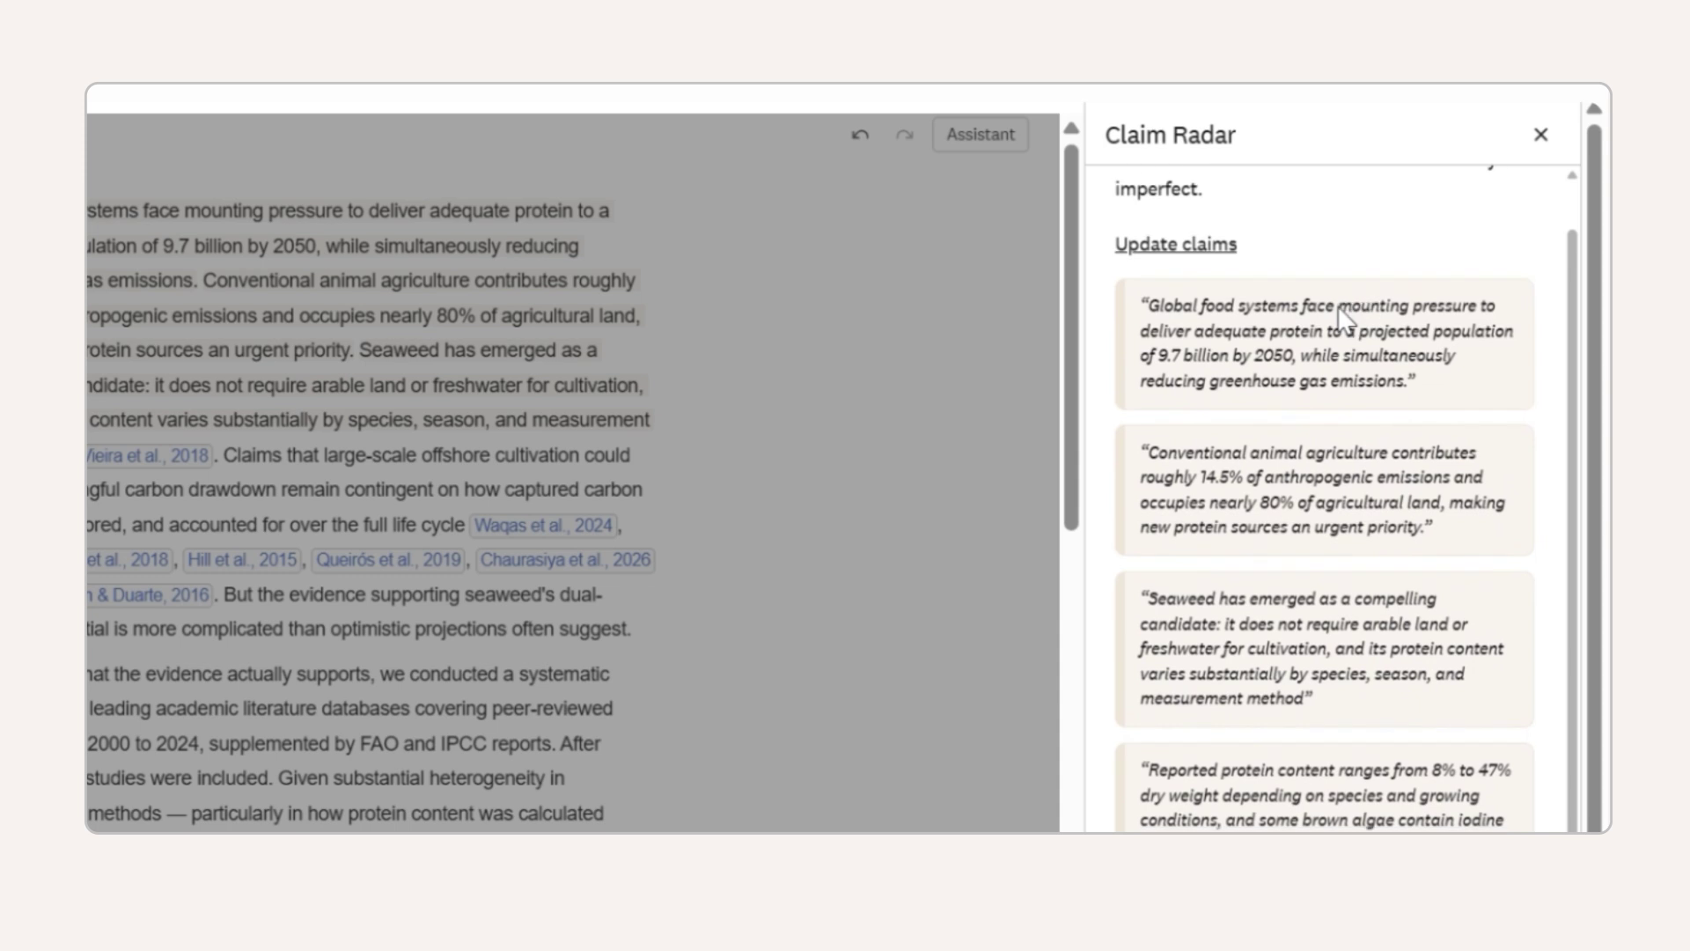
{"action": "left_click", "coordinate": [1334, 414]}
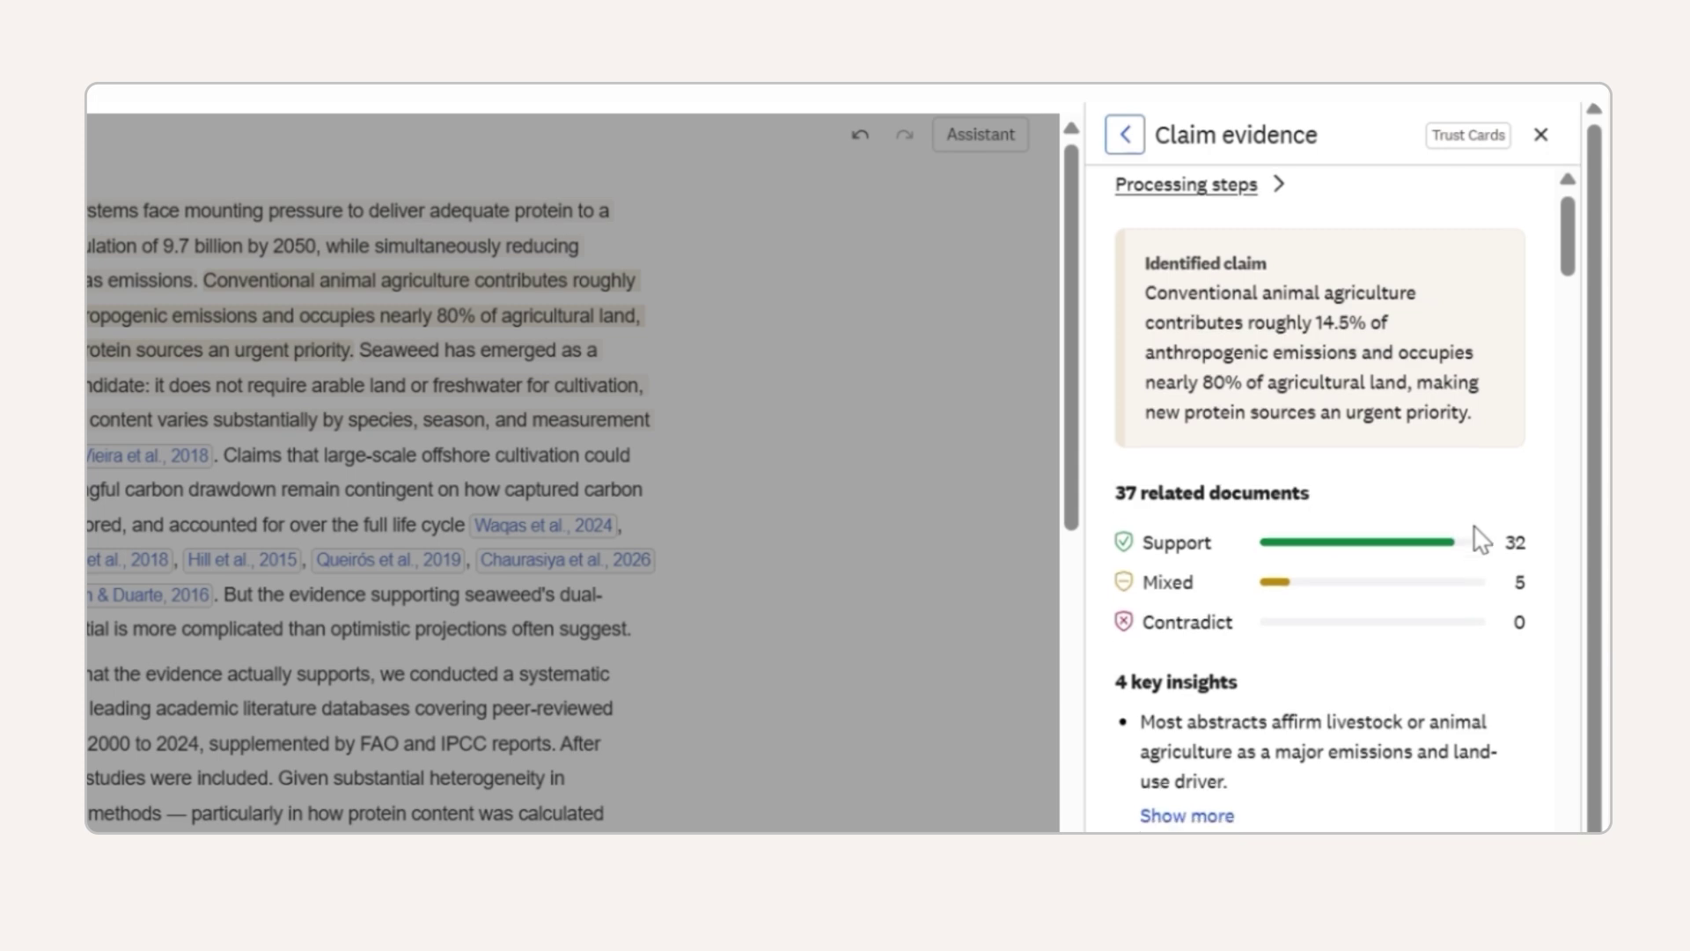
{"action": "scroll", "coordinate": [1305, 576], "scroll_direction": "down", "scroll_amount": 5}
{"action": "left_click", "coordinate": [1267, 327]}
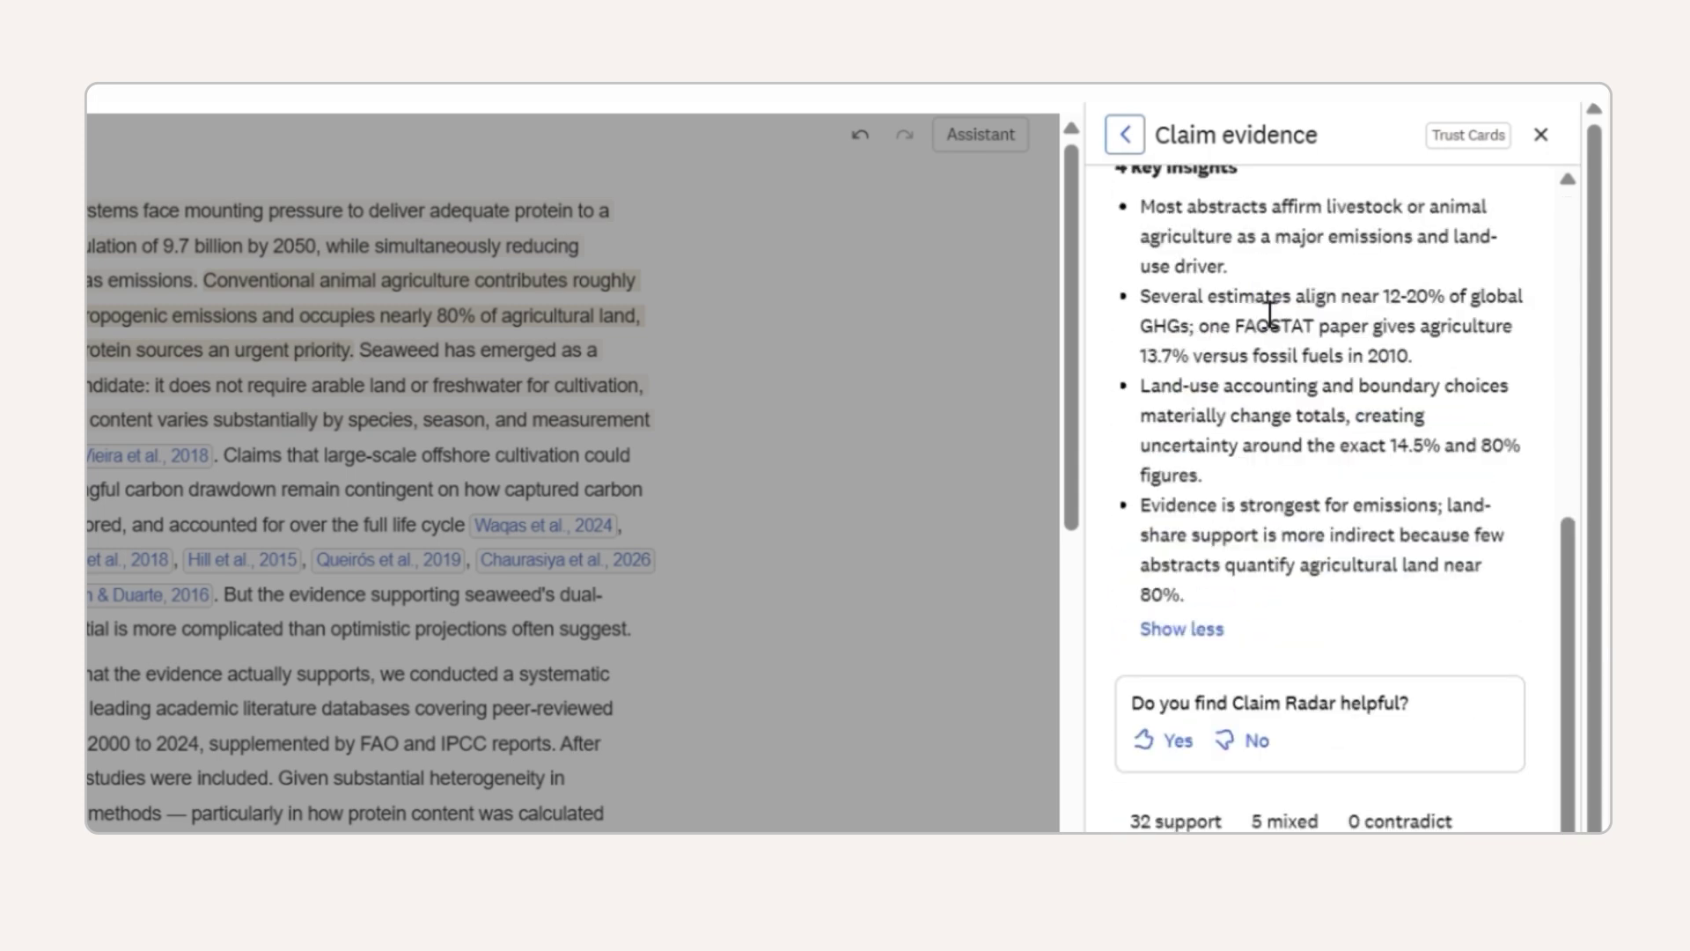